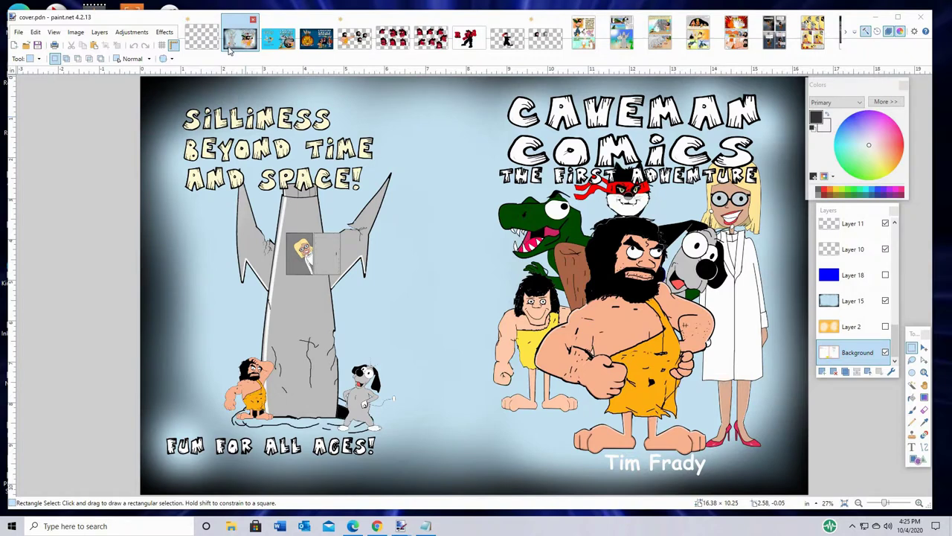
# Step: Look through the open comic book cover images, ending on the Boo! Scary Monsters cover
pyautogui.click(274, 50)
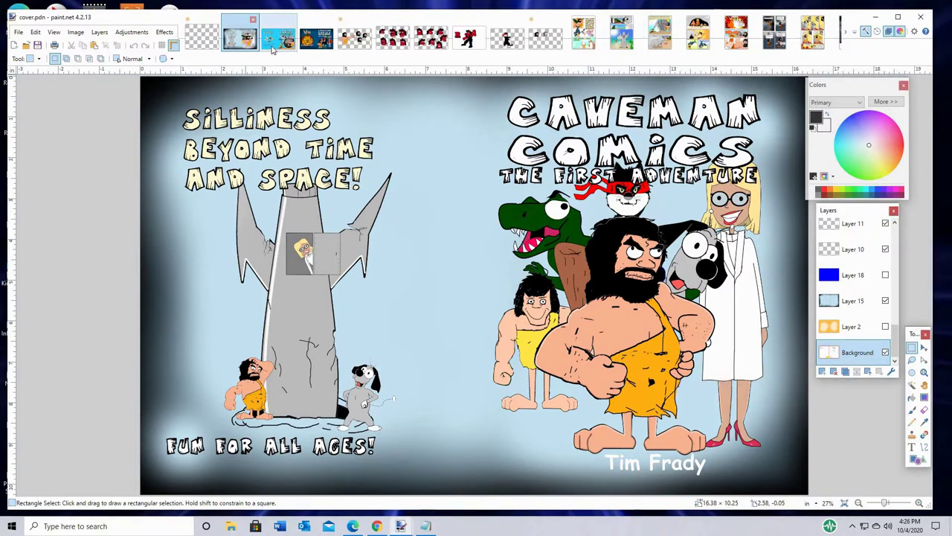
pyautogui.click(278, 37)
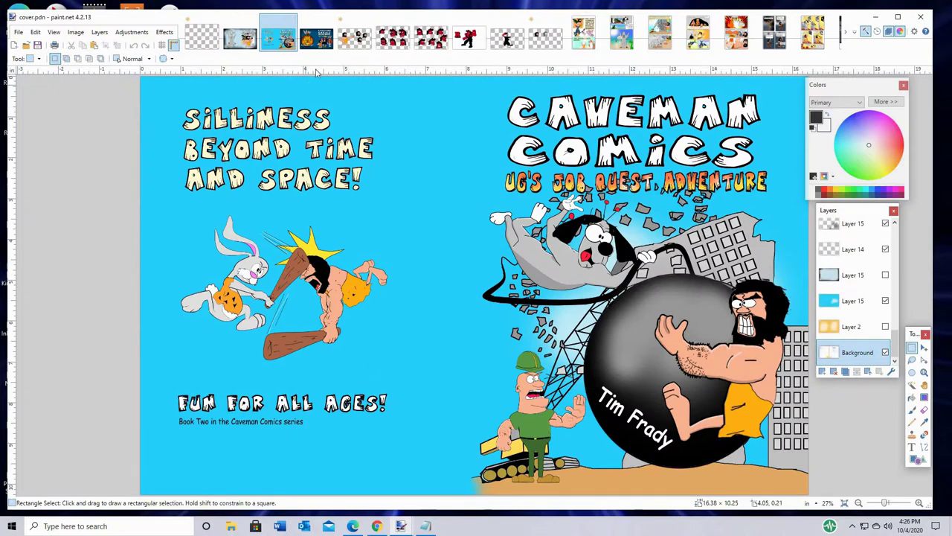
pyautogui.click(316, 34)
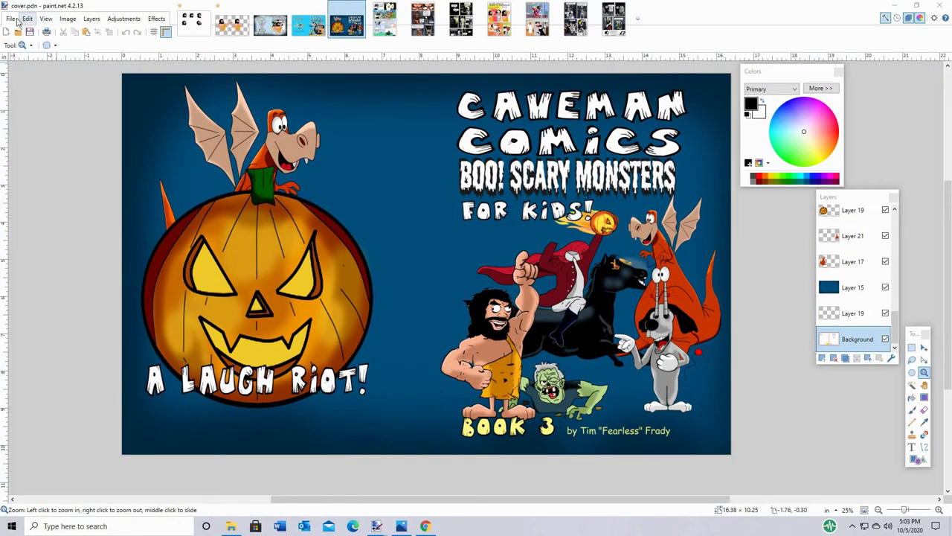
# Step: Save the Boo! Scary Monsters cover as a paint.net (.pdn) file named cover in the book3 folder
pyautogui.click(11, 20)
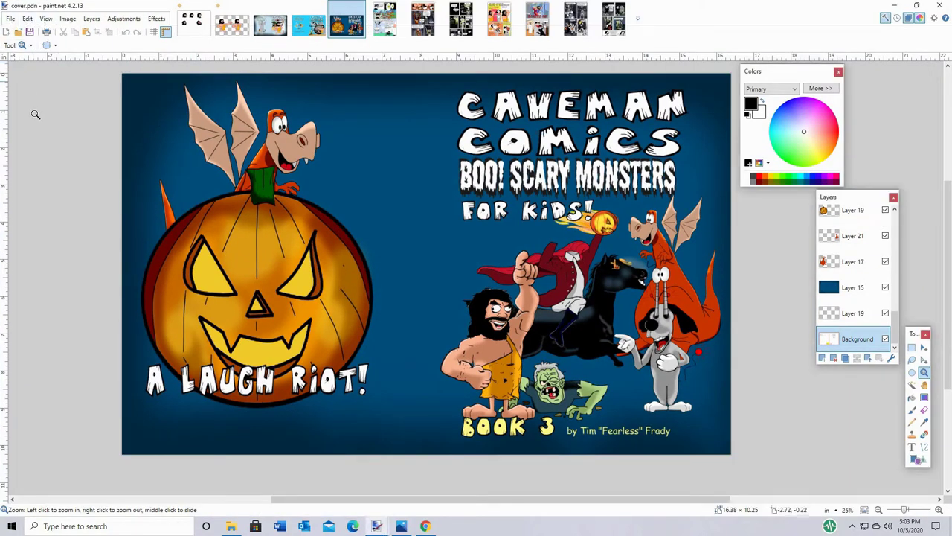
pyautogui.click(11, 19)
pyautogui.click(29, 96)
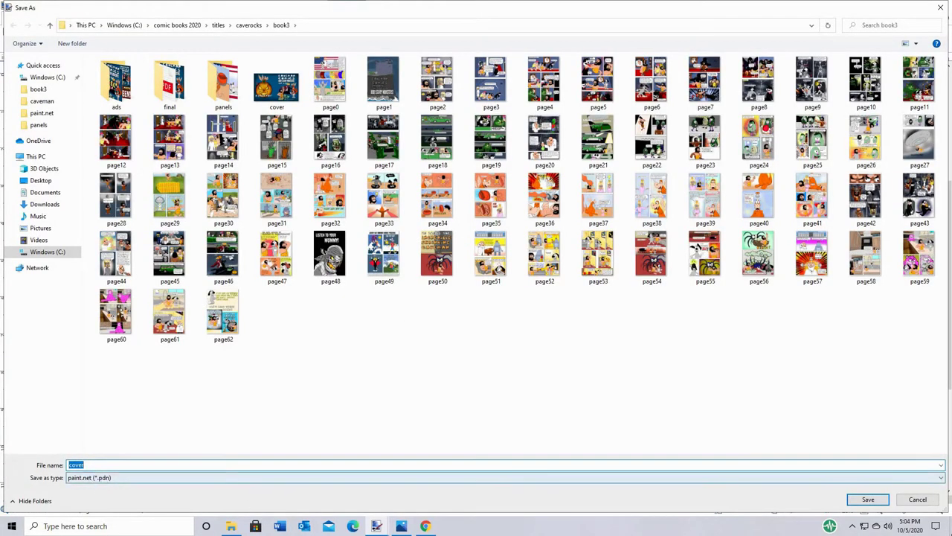
pyautogui.click(868, 499)
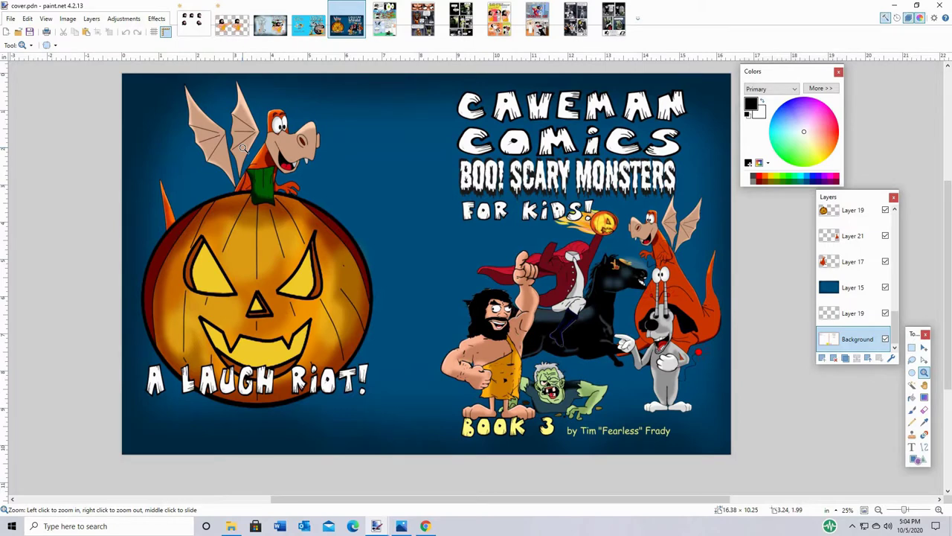
# Step: Check the cover's pixel size, print size and resolution in the Resize settings
pyautogui.click(68, 18)
pyautogui.click(80, 45)
pyautogui.doubleClick(464, 278)
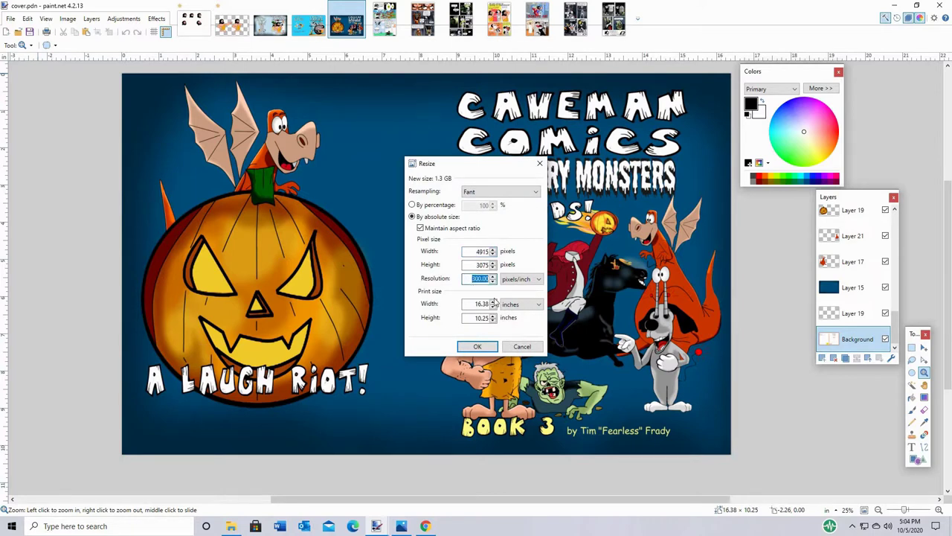
pyautogui.click(478, 346)
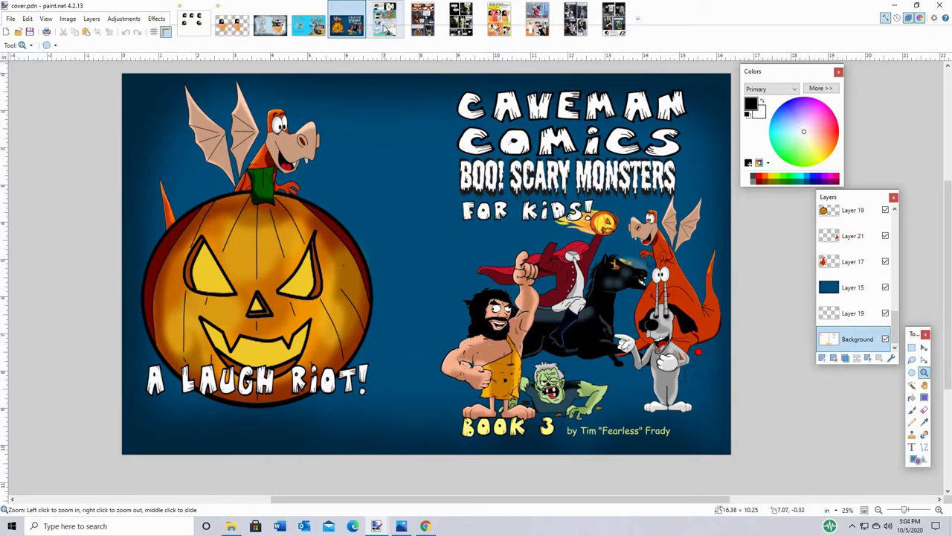
# Step: Switch to page37 and check its image dimensions and resolution in the Resize settings
pyautogui.click(386, 26)
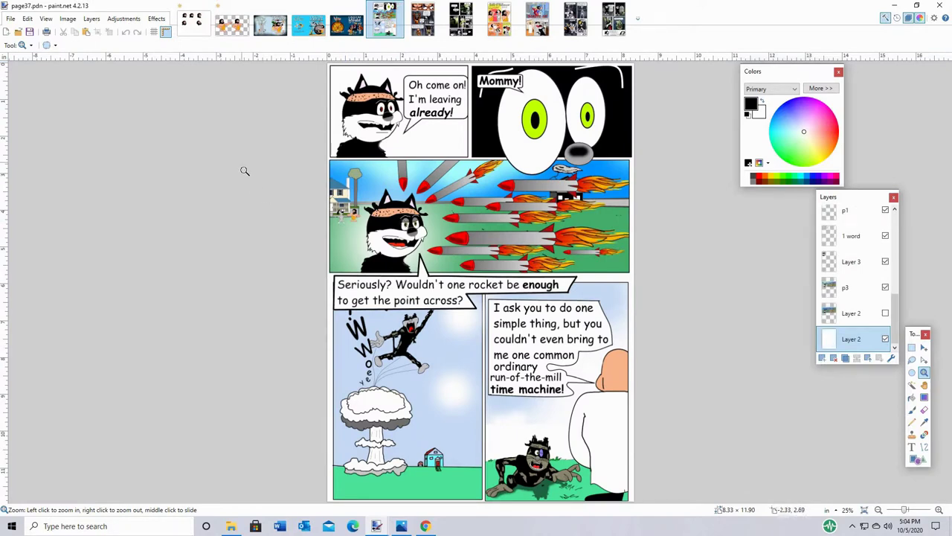
pyautogui.click(67, 18)
pyautogui.click(76, 43)
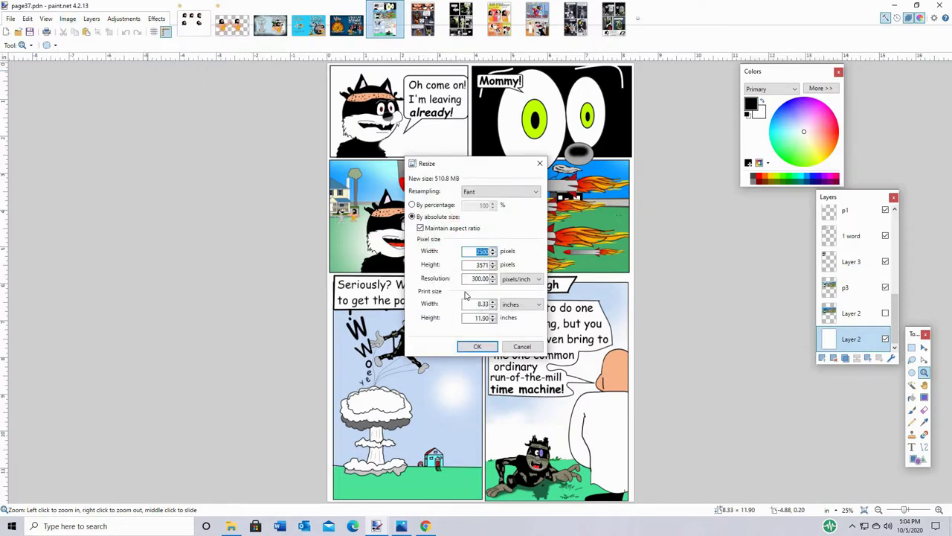
pyautogui.click(478, 347)
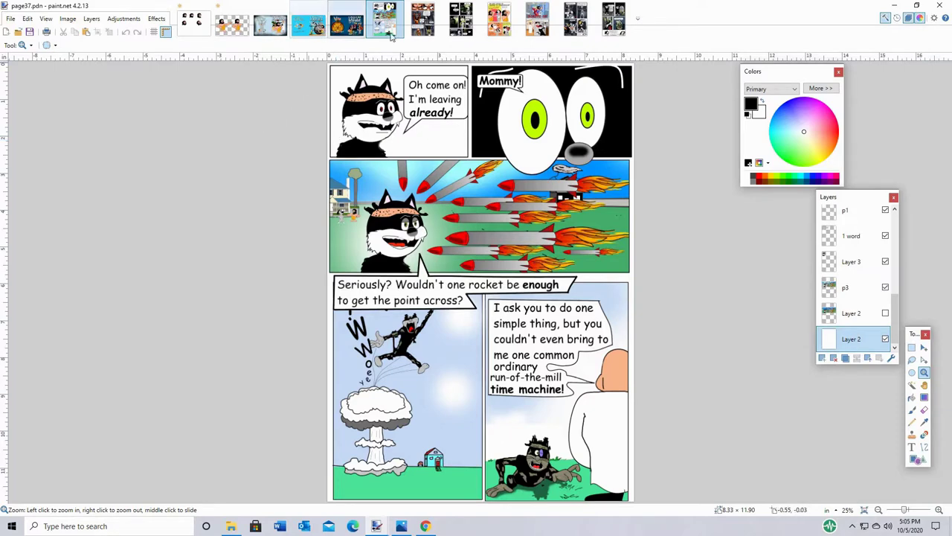
# Step: Look through the open comic pages page42, page10 and page47
pyautogui.click(426, 37)
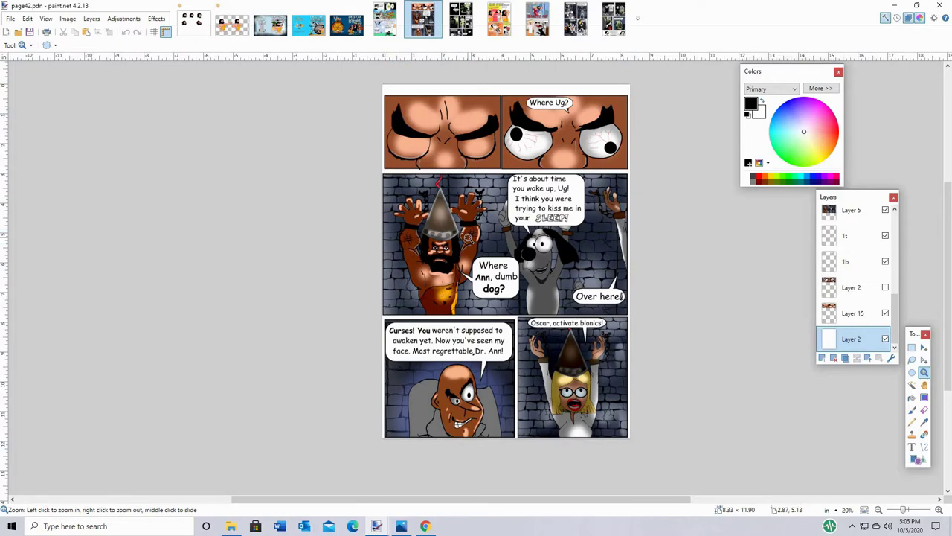
pyautogui.rightClick(468, 237)
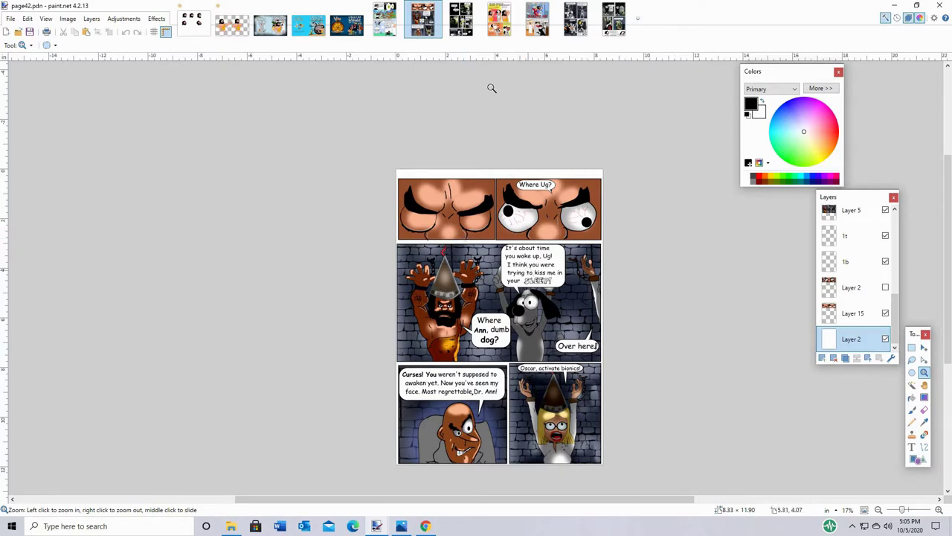
pyautogui.click(458, 28)
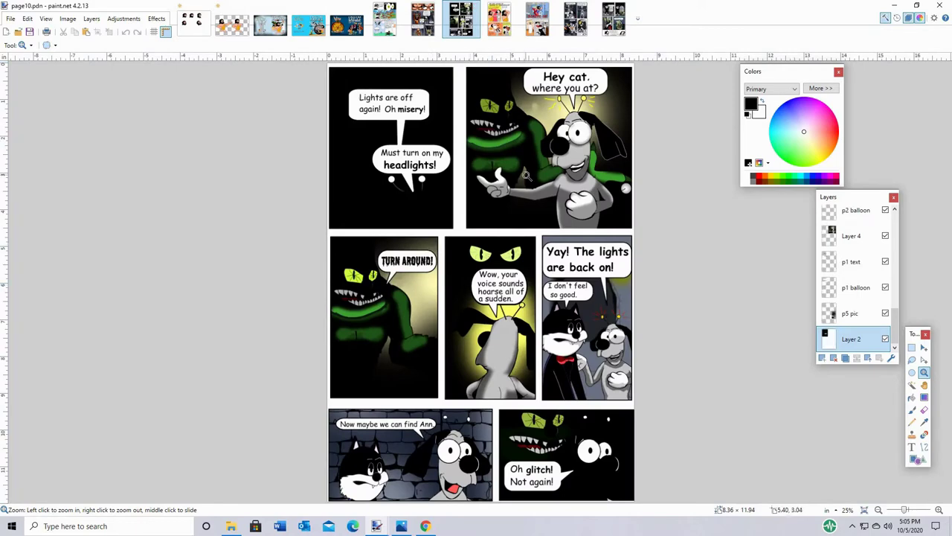
pyautogui.click(500, 22)
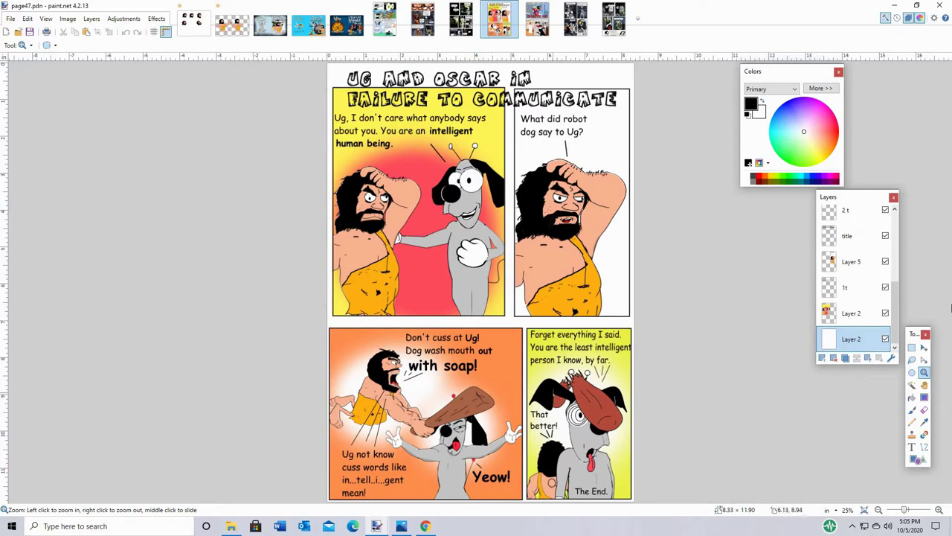
# Step: Toggle Layer 12 of page47 off and on to examine what it contains
pyautogui.moveTo(896, 313); pyautogui.dragTo(896, 253)
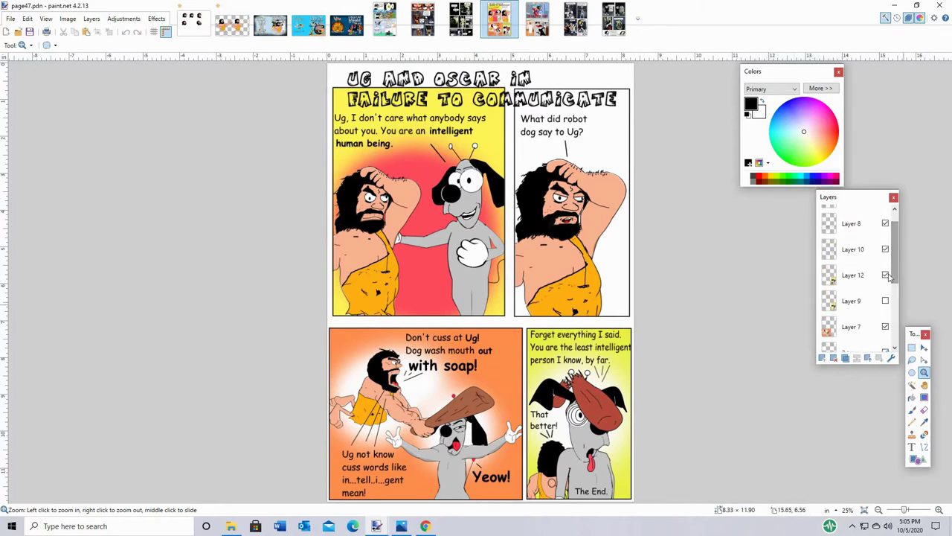
pyautogui.click(885, 274)
pyautogui.click(886, 276)
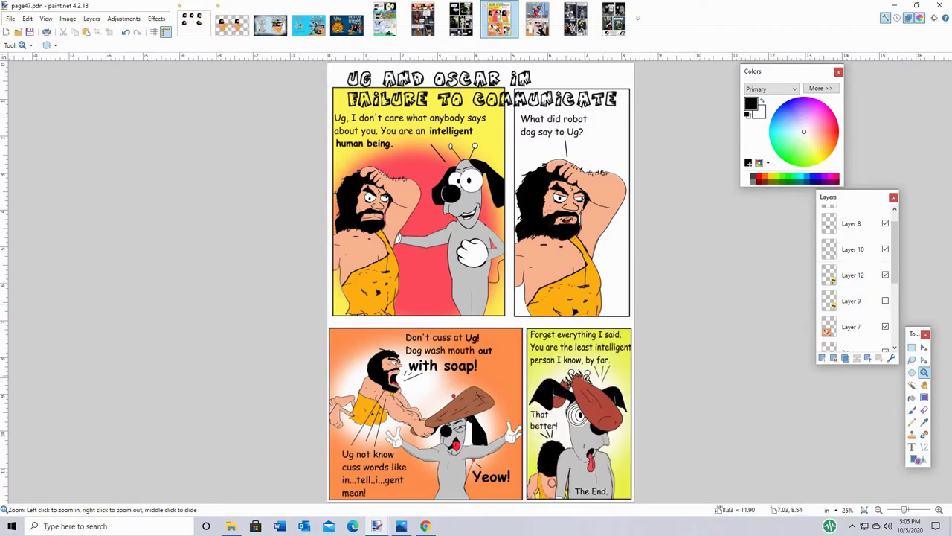
pyautogui.click(885, 276)
pyautogui.click(885, 275)
# Step: Switch to the faces image and clear the selection around the shouting caveman head
pyautogui.click(192, 21)
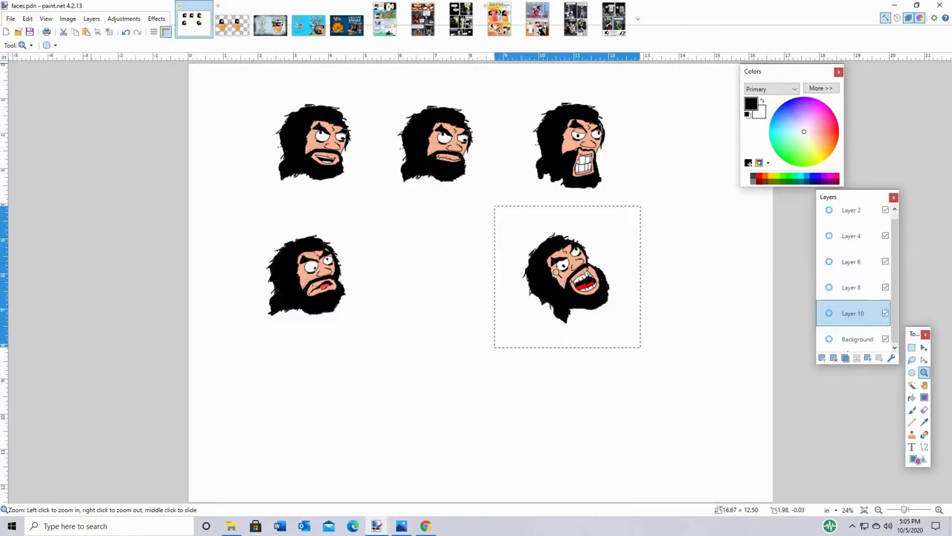
pyautogui.press('s')
pyautogui.click(621, 421)
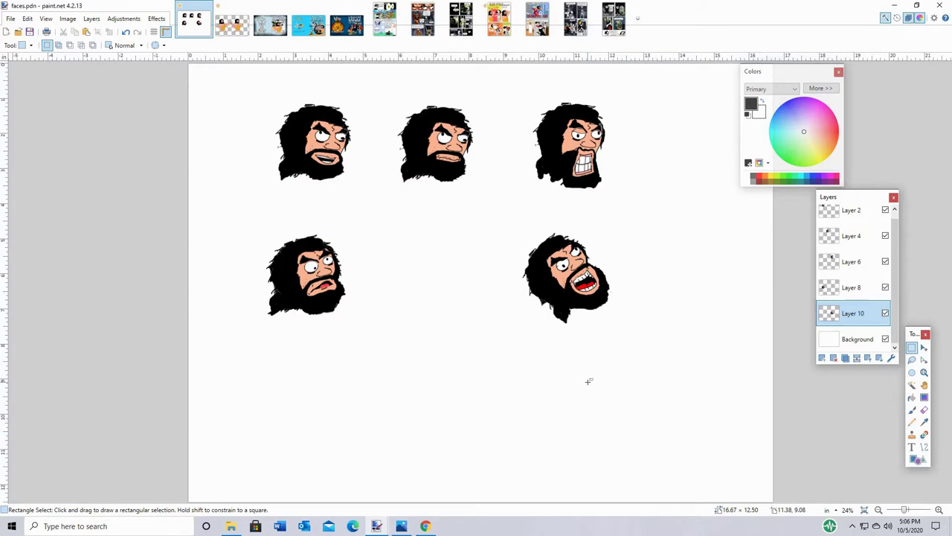
pyautogui.press('z')
pyautogui.click(575, 301)
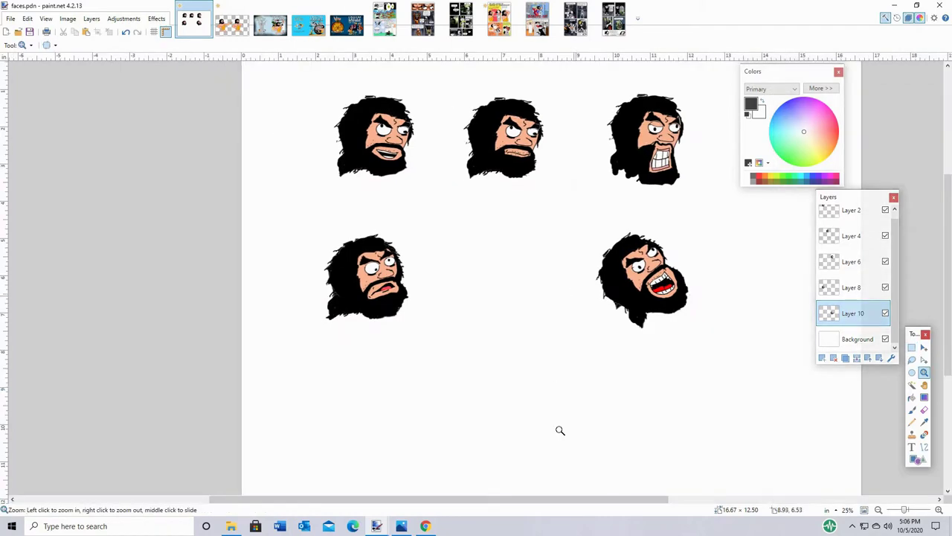
pyautogui.moveTo(579, 499); pyautogui.dragTo(675, 498)
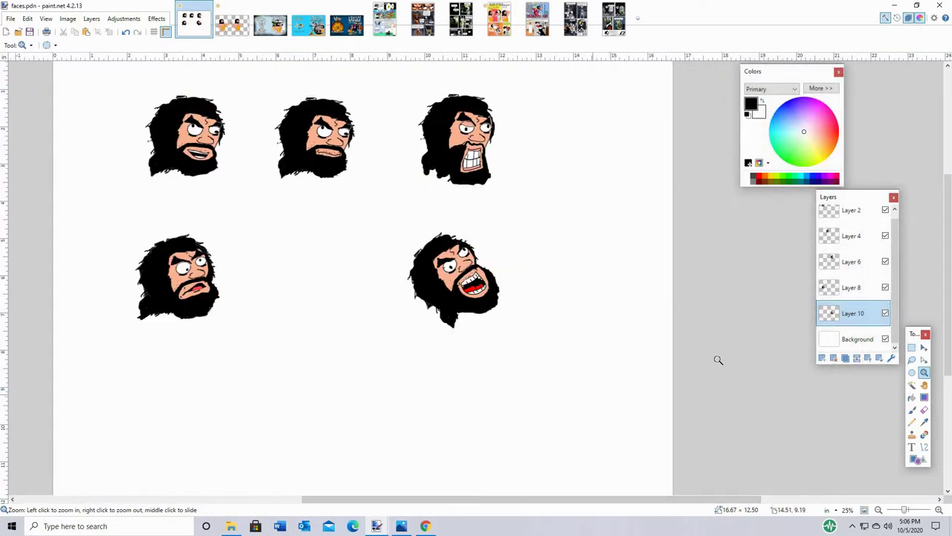
# Step: Move the Tools window closer to the canvas, activate the Line/Curve tool and add a new layer above Layer 10
pyautogui.moveTo(914, 333); pyautogui.dragTo(725, 264)
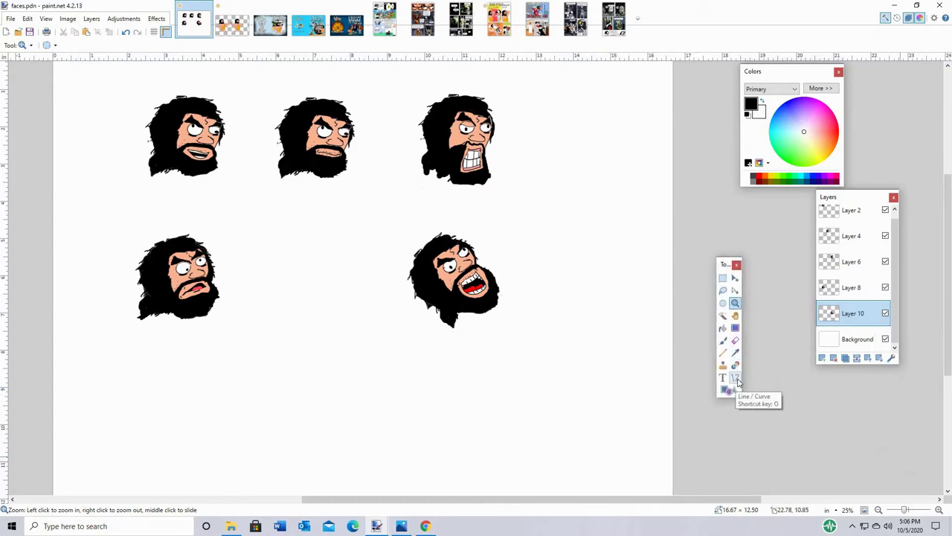
pyautogui.click(736, 377)
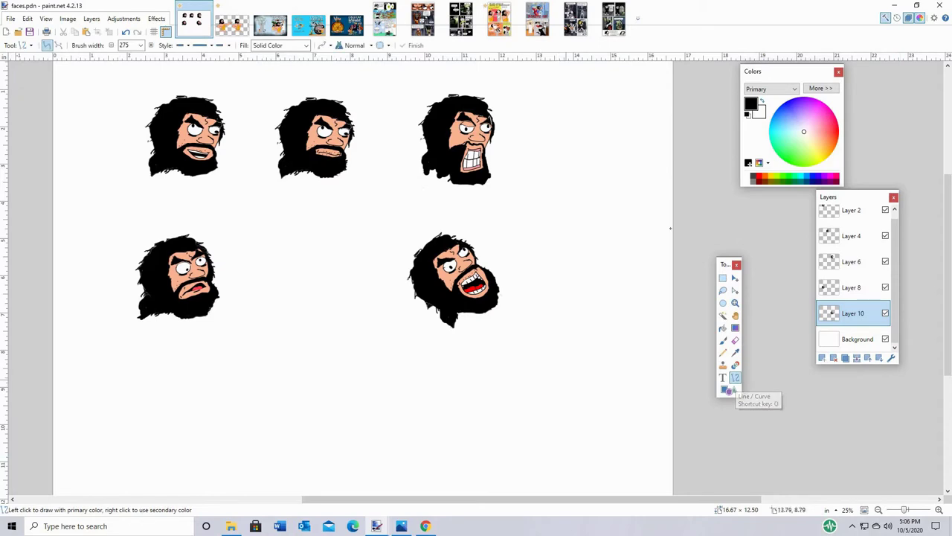
pyautogui.click(823, 359)
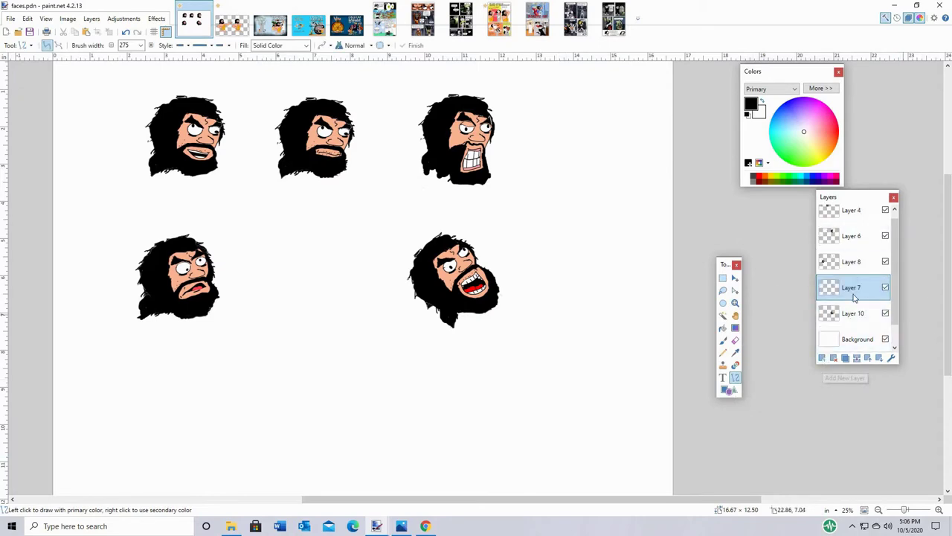
# Step: Draw a line about 1.1 inches long beside the shouting head and set its brush width to 9
pyautogui.moveTo(555, 232); pyautogui.dragTo(584, 264)
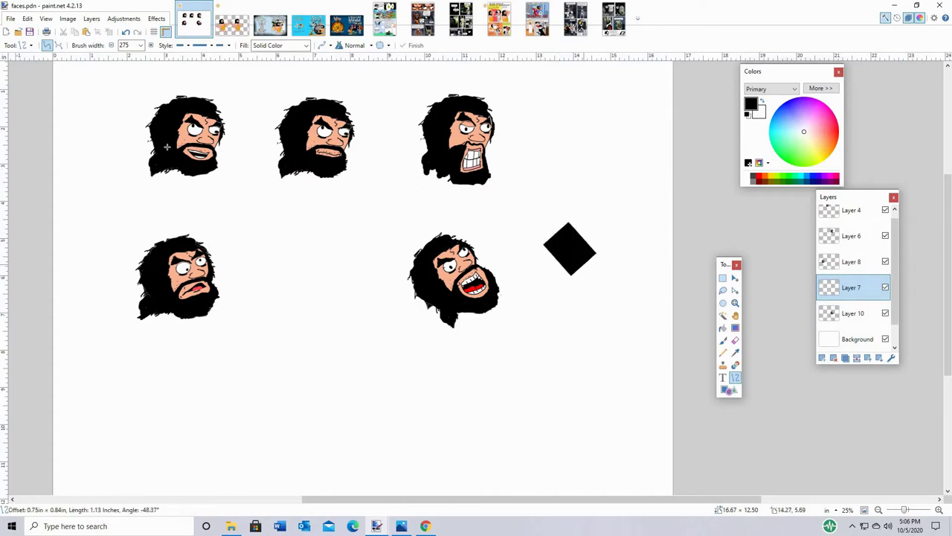
pyautogui.click(140, 46)
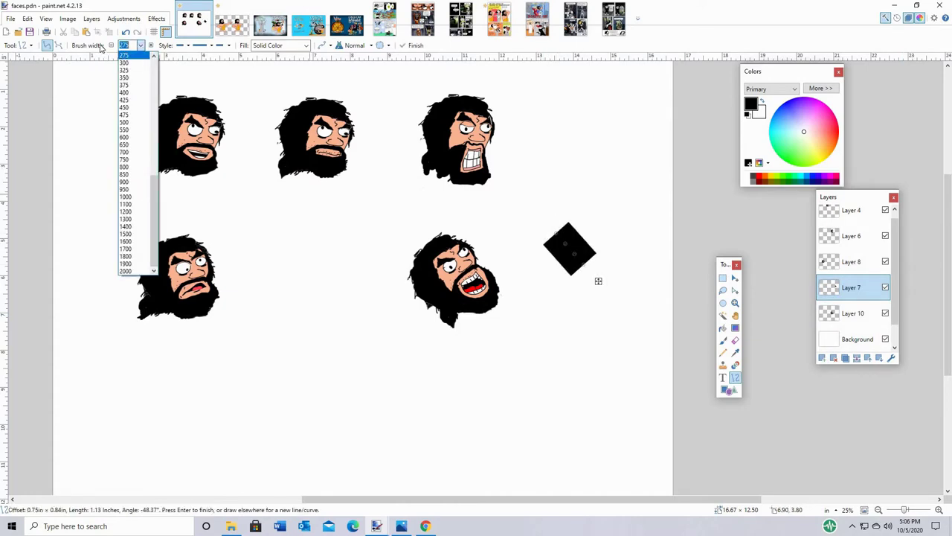
pyautogui.moveTo(153, 200); pyautogui.dragTo(163, 92)
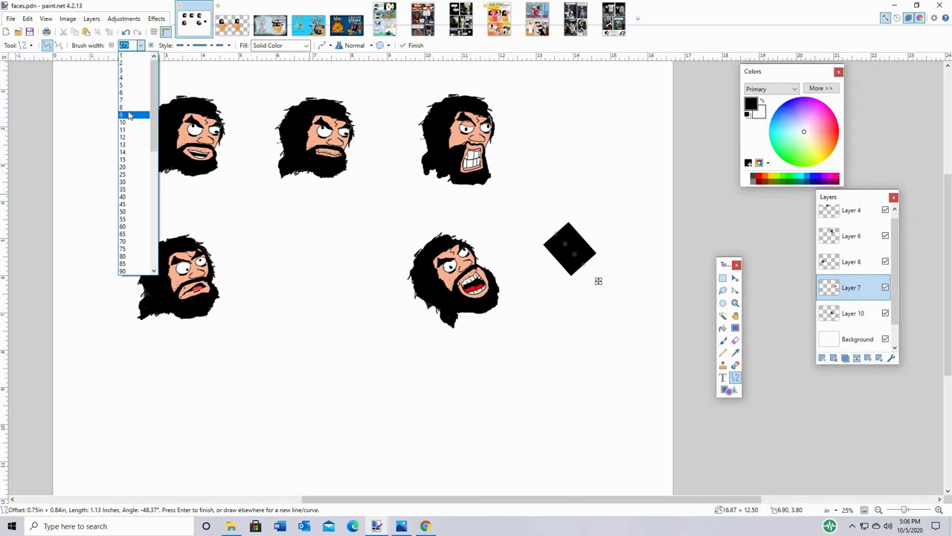
pyautogui.click(130, 116)
# Step: Bend the line into the upper curve of a head outline and finish a second curve below it as the chin
pyautogui.moveTo(586, 265)
pyautogui.mouseDown()
pyautogui.moveTo(579, 283)
pyautogui.moveTo(579, 234)
pyautogui.mouseUp()
pyautogui.click(581, 279)
pyautogui.moveTo(574, 277)
pyautogui.mouseDown()
pyautogui.moveTo(557, 271)
pyautogui.moveTo(576, 297)
pyautogui.moveTo(576, 286)
pyautogui.mouseUp()
pyautogui.moveTo(555, 233); pyautogui.dragTo(545, 233)
pyautogui.moveTo(573, 289)
pyautogui.mouseDown()
pyautogui.moveTo(583, 290)
pyautogui.moveTo(575, 312)
pyautogui.moveTo(553, 311)
pyautogui.moveTo(586, 307)
pyautogui.moveTo(540, 303)
pyautogui.moveTo(568, 317)
pyautogui.moveTo(521, 304)
pyautogui.moveTo(550, 316)
pyautogui.mouseUp()
pyautogui.press('Return')
pyautogui.press('Return')
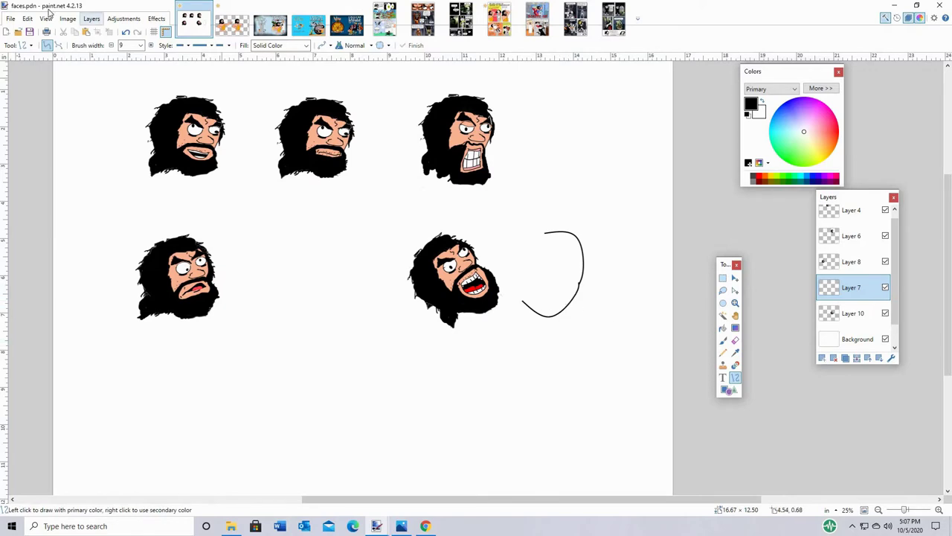
# Step: Undo the finishing of the lower curve and reshape its end and bottom point into a rounder chin
pyautogui.click(26, 21)
pyautogui.click(37, 32)
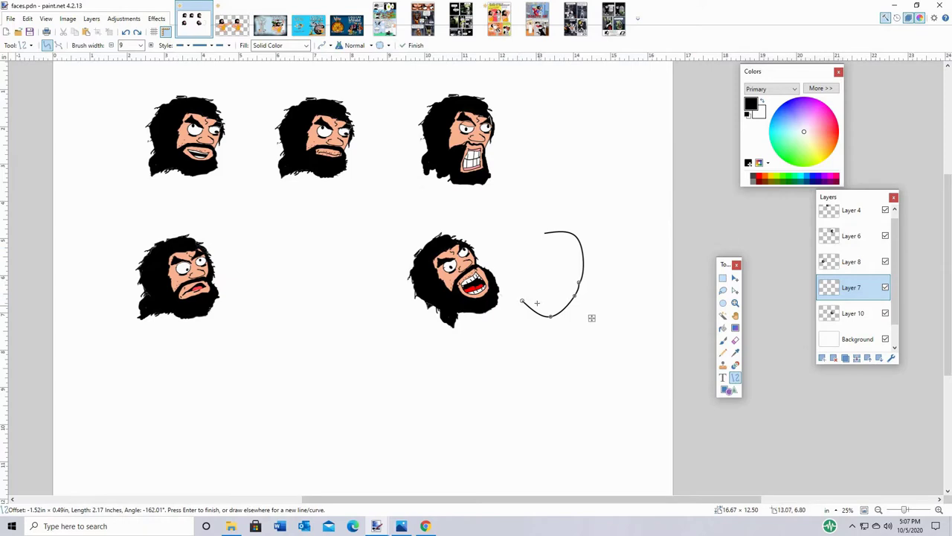
pyautogui.moveTo(522, 300); pyautogui.dragTo(525, 284)
pyautogui.moveTo(551, 318); pyautogui.dragTo(537, 314)
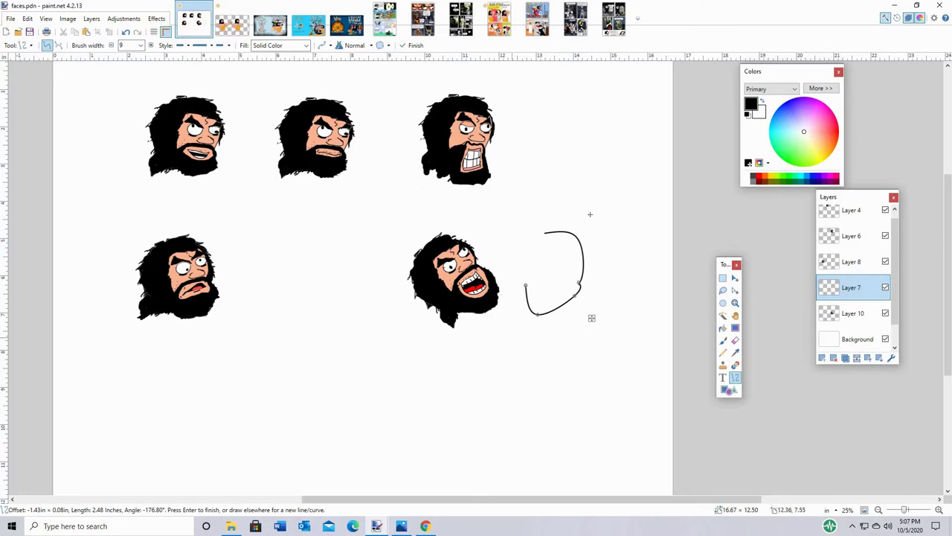
# Step: Erase the stray ends of the head outline curves at brush width 9
pyautogui.click(723, 279)
pyautogui.click(735, 340)
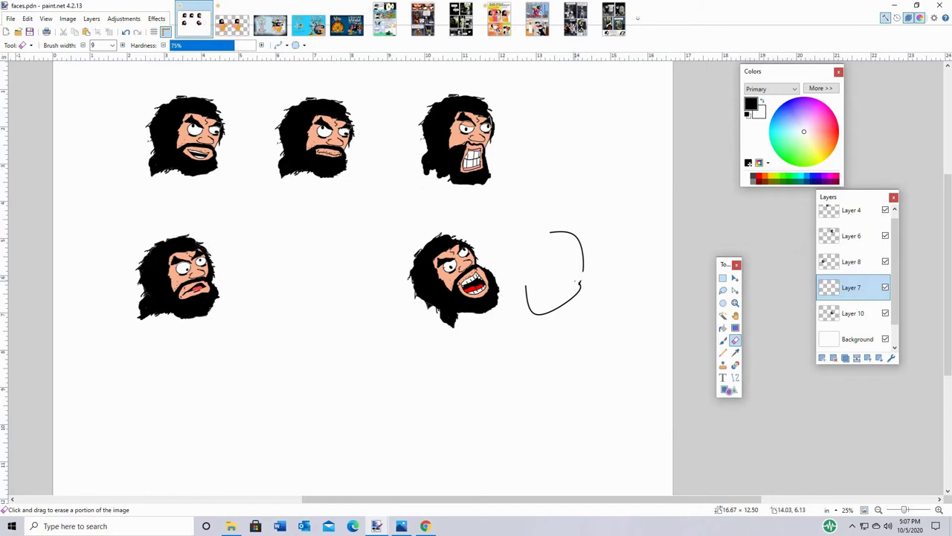
pyautogui.click(735, 378)
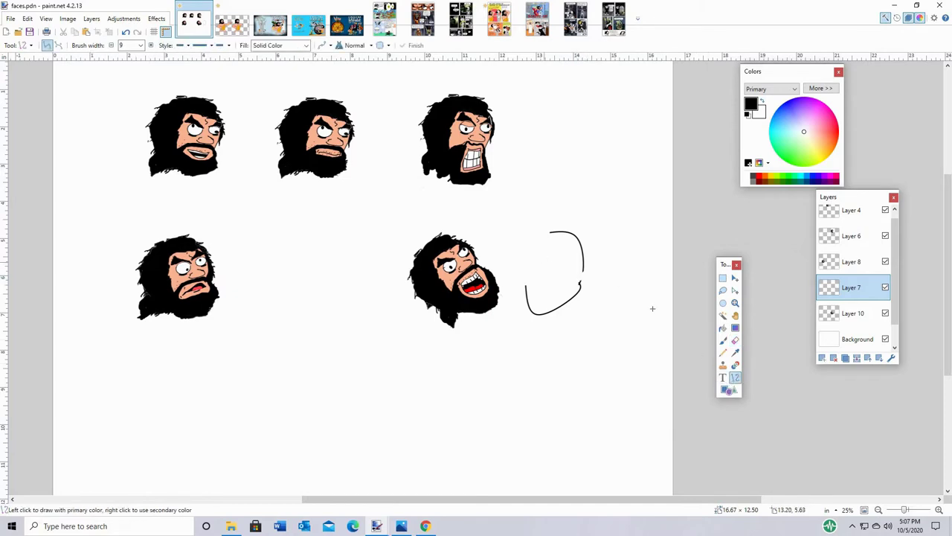
# Step: Draw an ellipse about 0.49 by 0.63 inches inside the head outline as the first eye
pyautogui.click(731, 391)
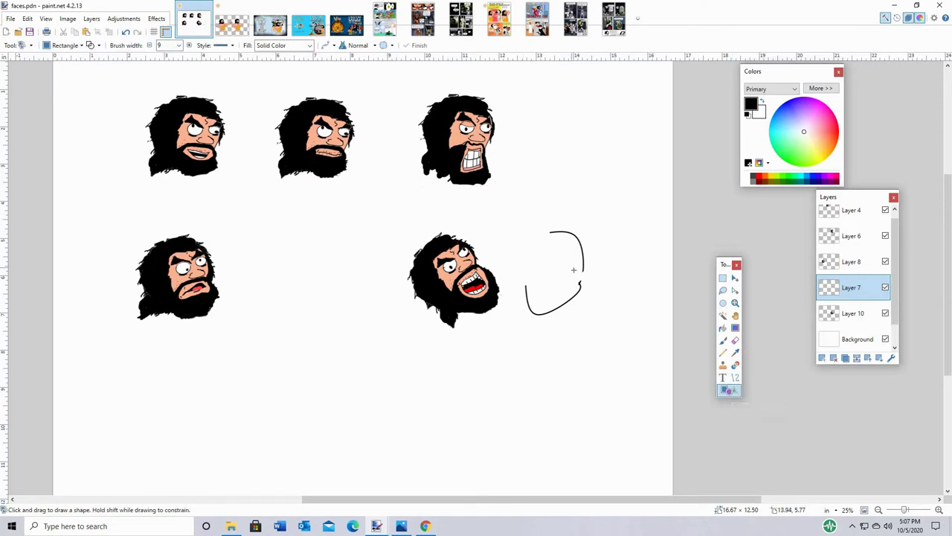
pyautogui.click(64, 46)
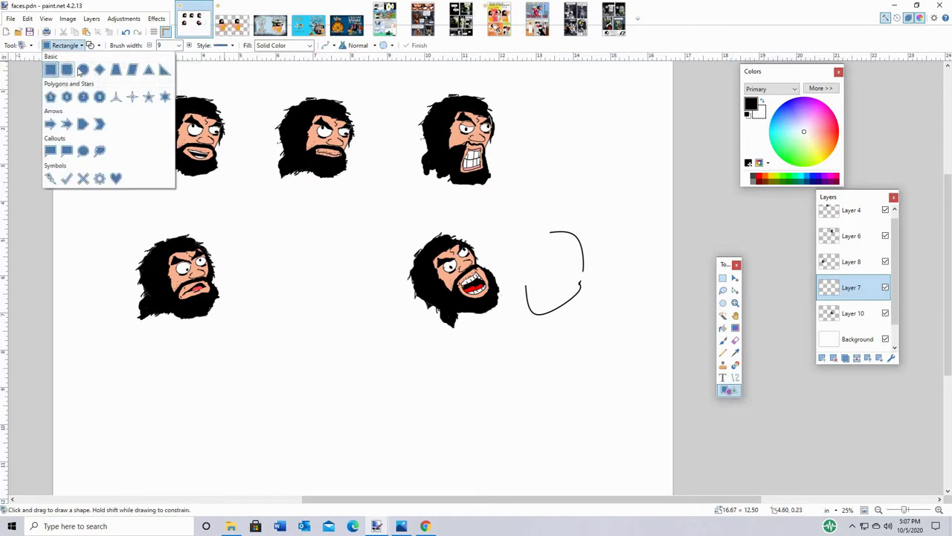
pyautogui.click(84, 70)
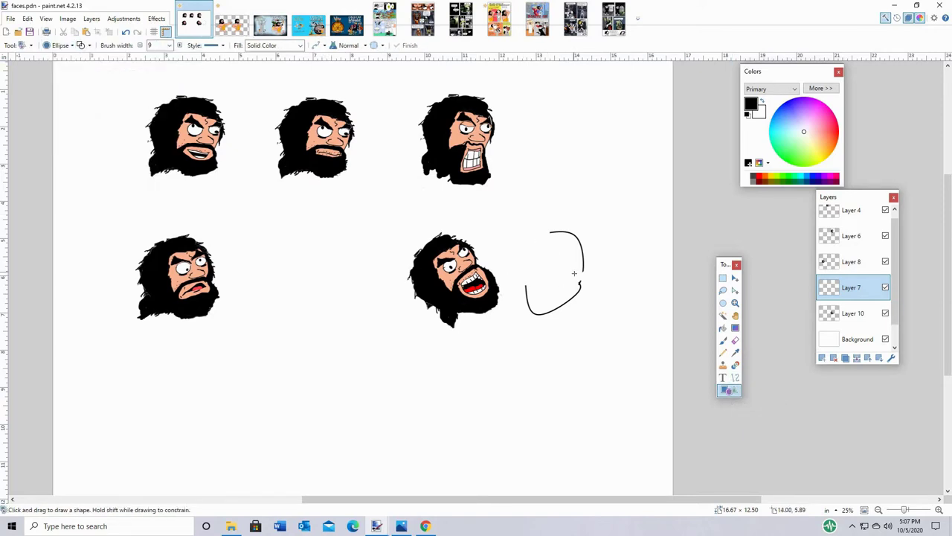
pyautogui.moveTo(555, 249); pyautogui.dragTo(576, 275)
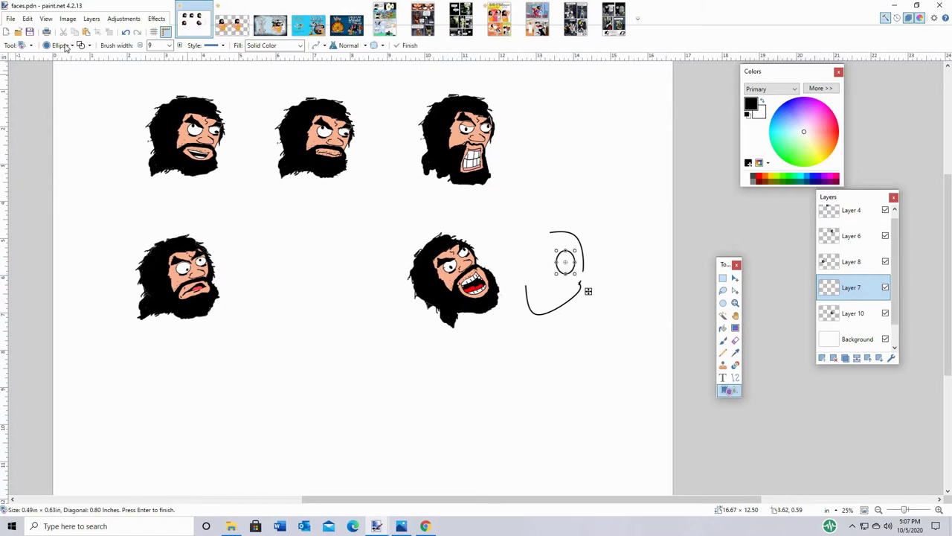
pyautogui.click(66, 47)
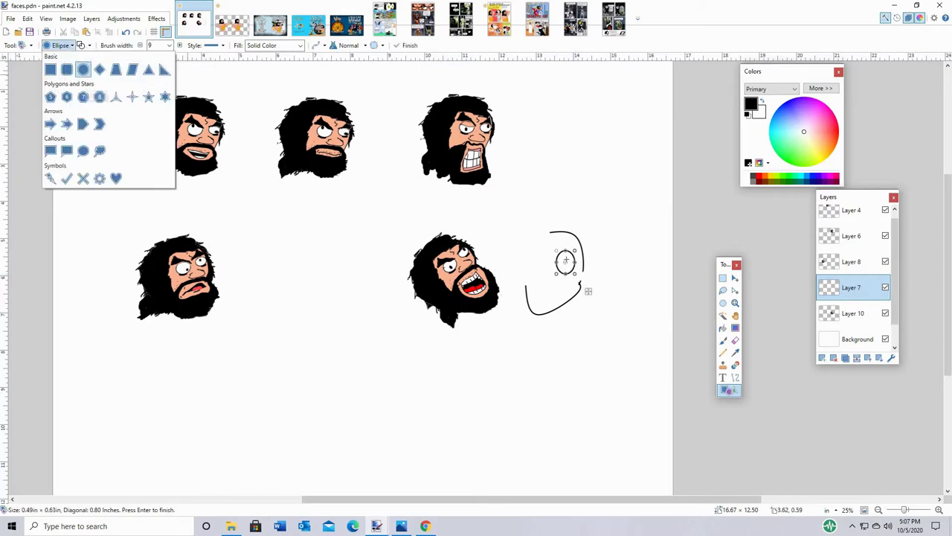
# Step: Draw a second eye ellipse beside the first and add a smaller pupil ellipse inside each eye
pyautogui.click(613, 291)
pyautogui.moveTo(553, 270)
pyautogui.mouseDown()
pyautogui.moveTo(535, 246)
pyautogui.moveTo(546, 273)
pyautogui.moveTo(569, 270)
pyautogui.moveTo(559, 253)
pyautogui.moveTo(537, 253)
pyautogui.mouseUp()
pyautogui.click(596, 300)
pyautogui.click(595, 288)
# Step: Fill both pupils with black, then brush in the eyebrows and the missing head outline at brush width 9
pyautogui.click(722, 328)
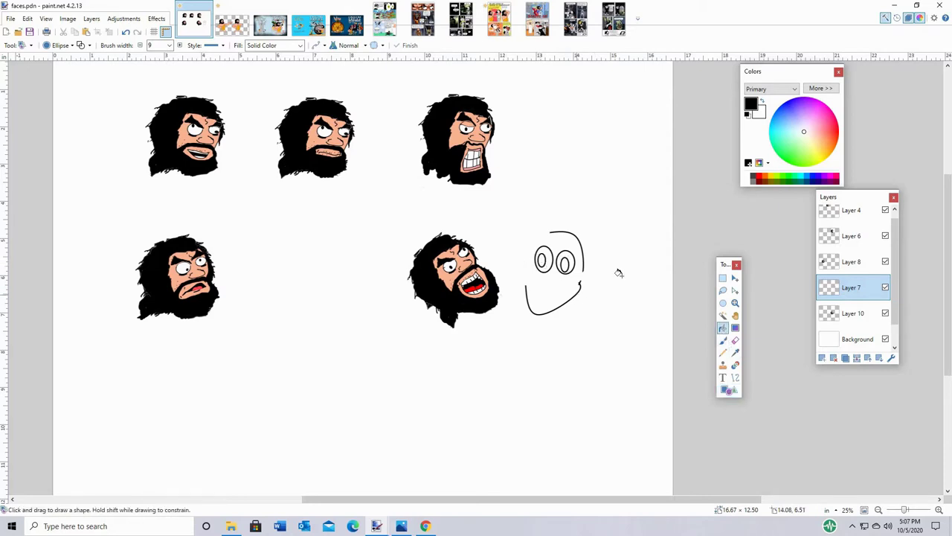
pyautogui.click(565, 263)
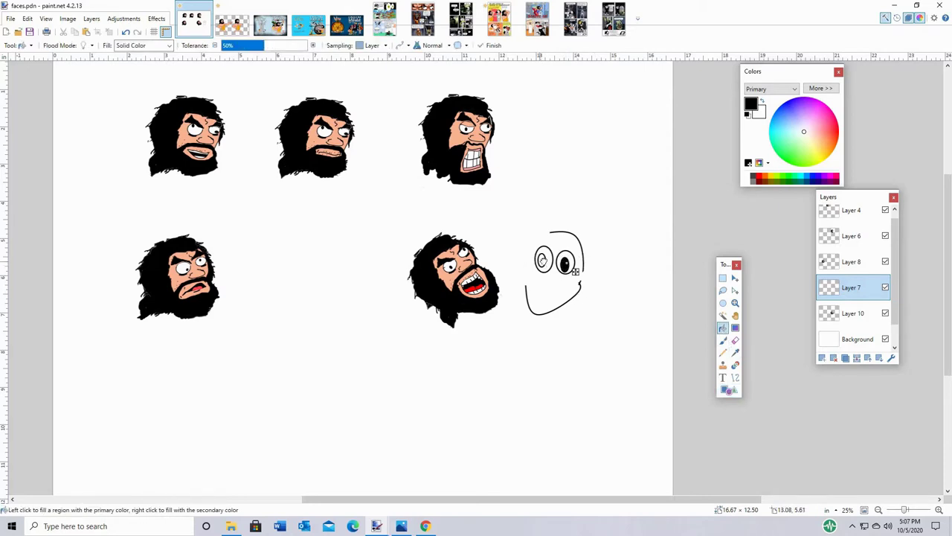
pyautogui.click(723, 340)
pyautogui.click(561, 241)
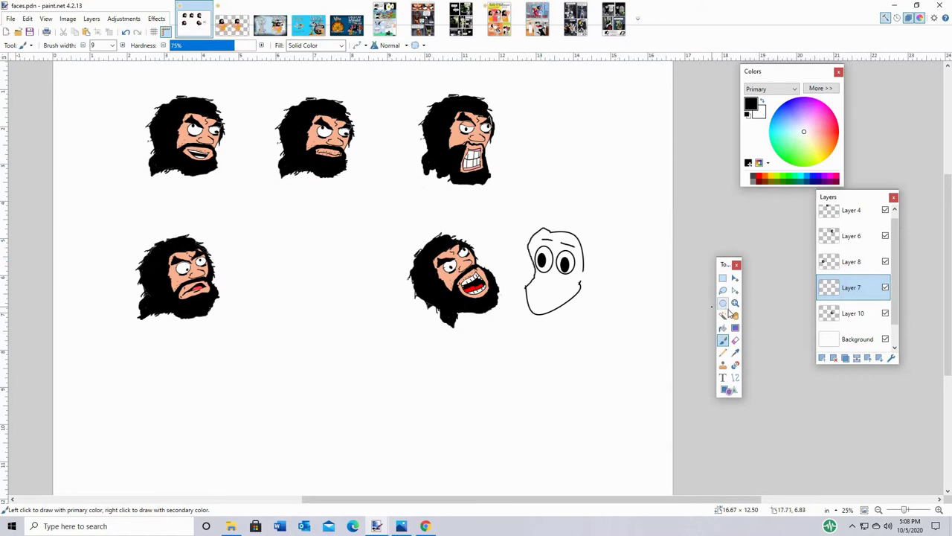
# Step: Select the whole new head sketch beside the shouting head with Rectangle Select and delete it
pyautogui.click(722, 278)
pyautogui.moveTo(616, 330); pyautogui.dragTo(514, 215)
pyautogui.press('Delete')
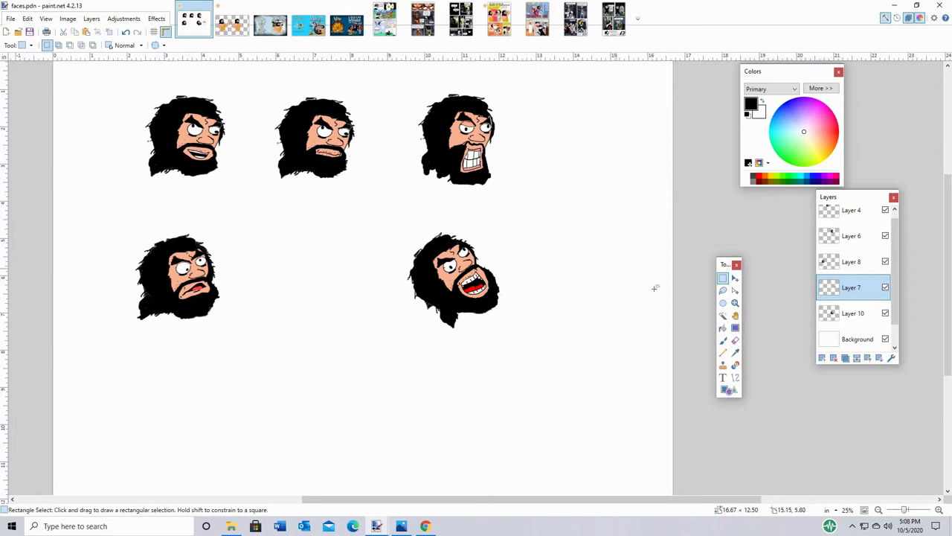
# Step: Examine the facial details of the middle head in the upper row up close
pyautogui.click(734, 302)
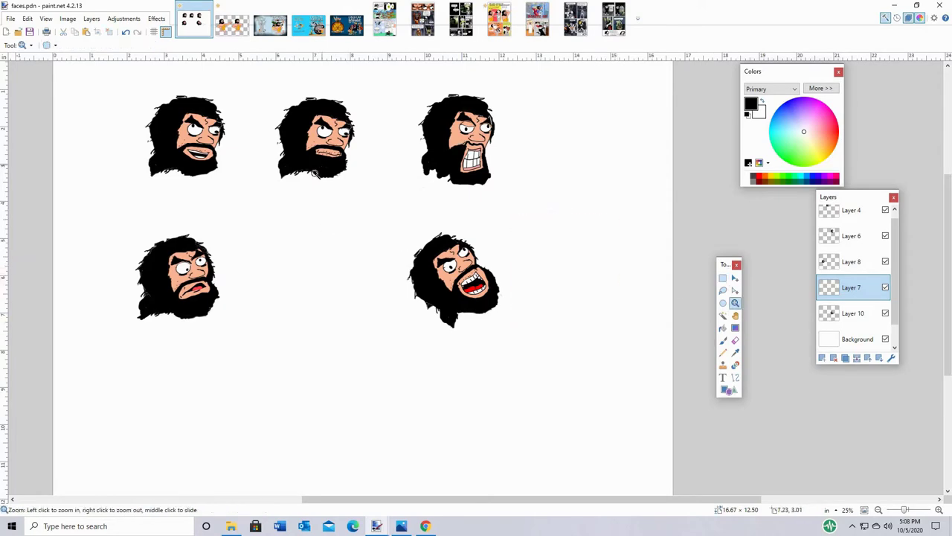
pyautogui.click(331, 126)
pyautogui.click(333, 253)
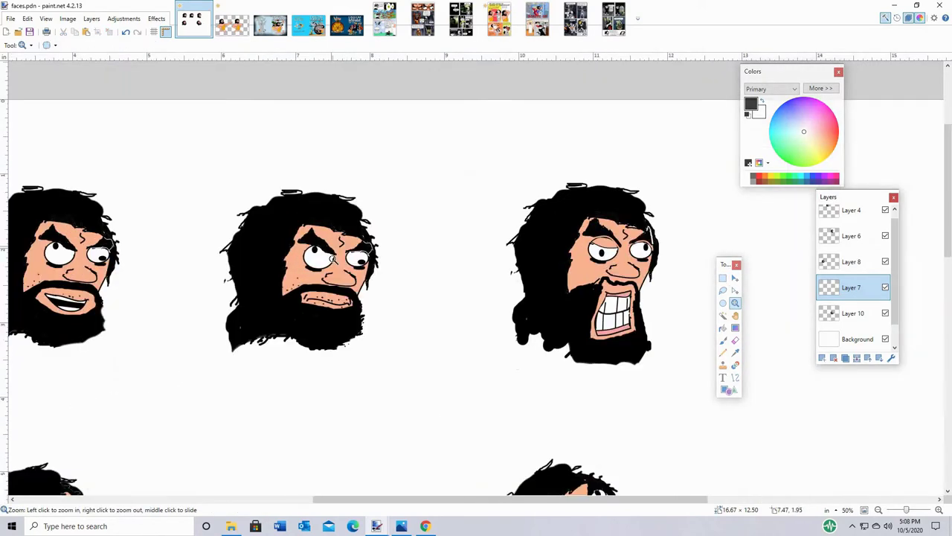
pyautogui.click(333, 223)
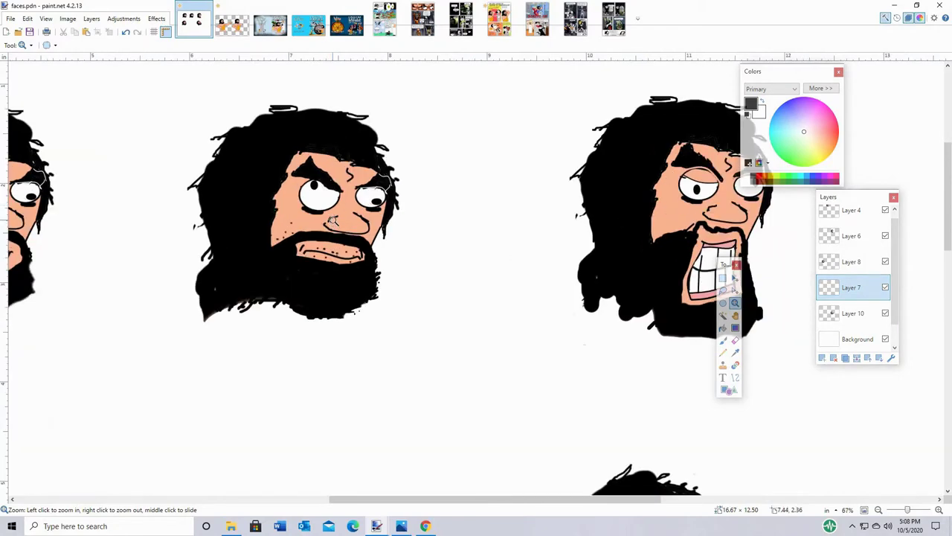
pyautogui.rightClick(332, 221)
pyautogui.rightClick(332, 221)
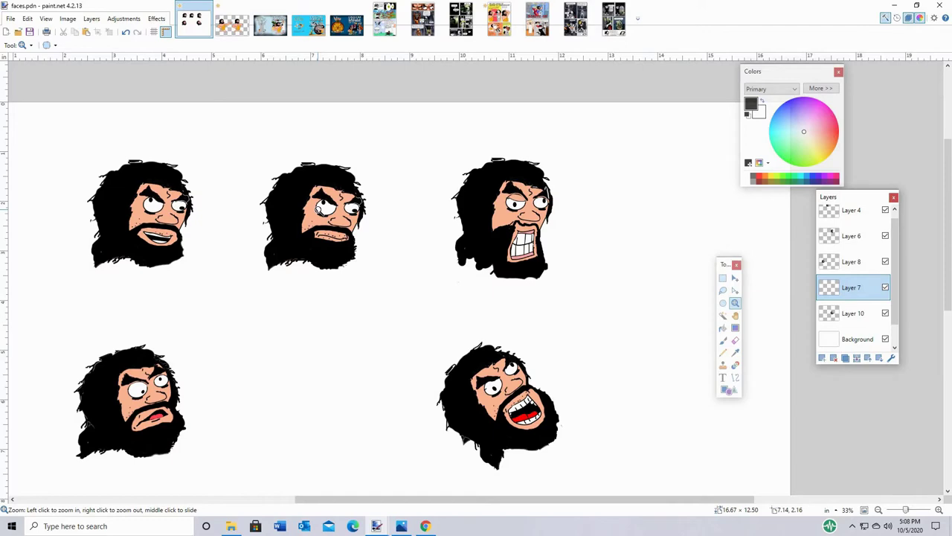
pyautogui.click(310, 203)
pyautogui.rightClick(327, 222)
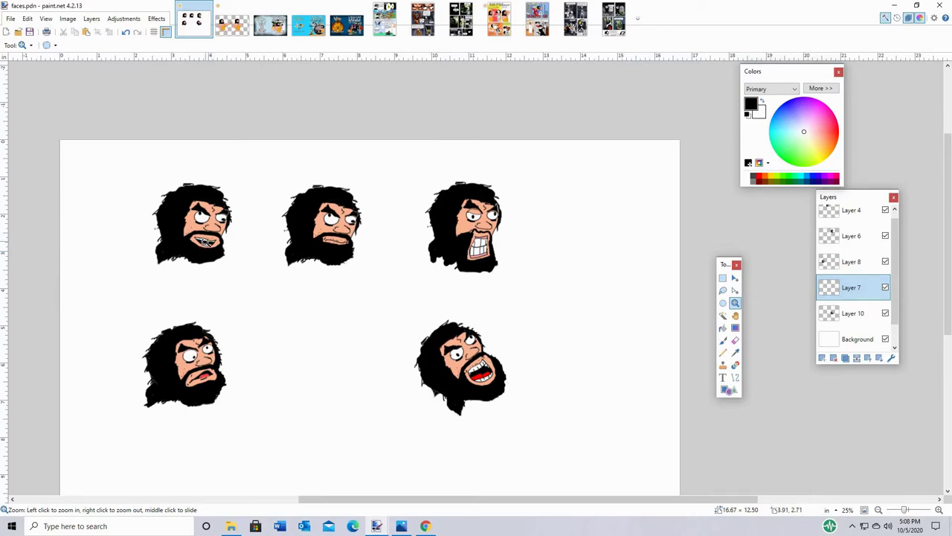
# Step: Examine the expressions of the frowning and shouting heads in the lower row against the upper heads
pyautogui.click(203, 238)
pyautogui.scroll(-2, 223, 227)
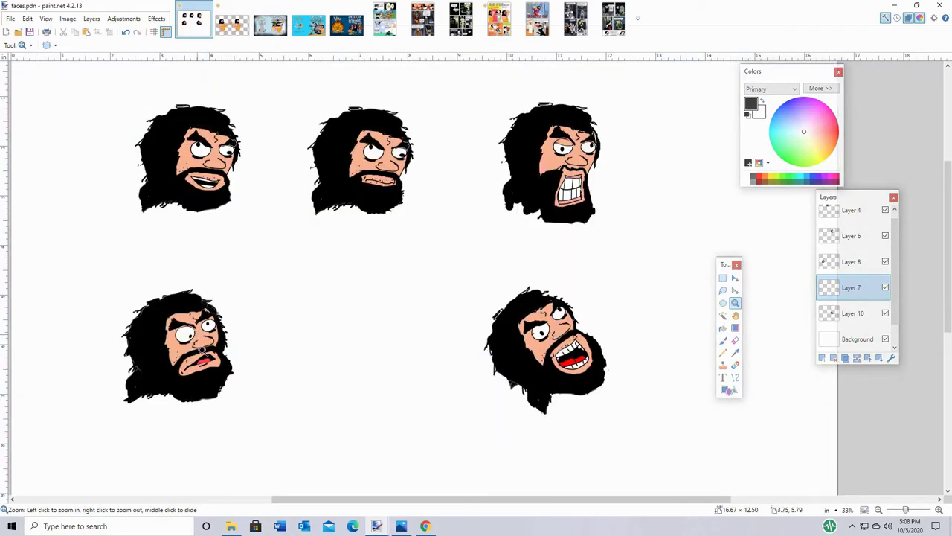
pyautogui.scroll(-2, 199, 341)
pyautogui.click(195, 305)
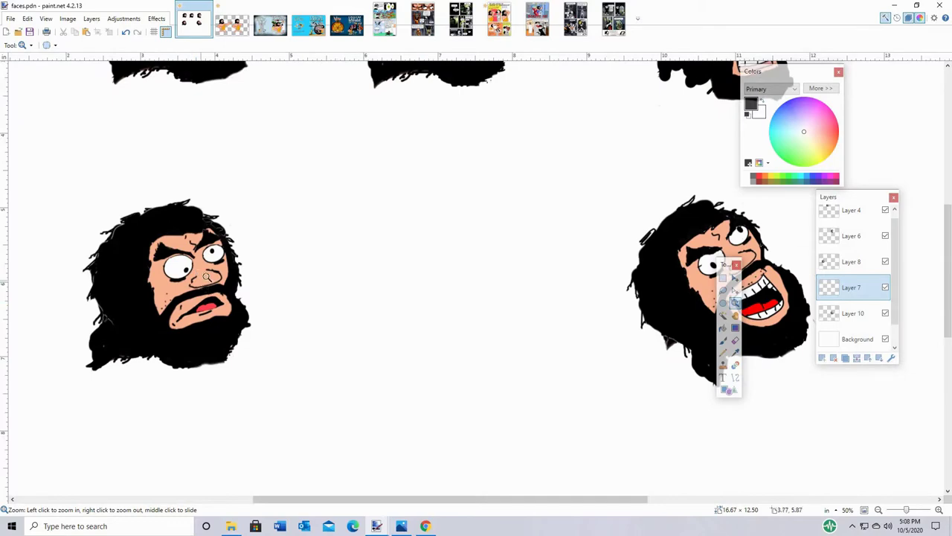
pyautogui.scroll(2, 209, 290)
pyautogui.moveTo(428, 506); pyautogui.dragTo(519, 491)
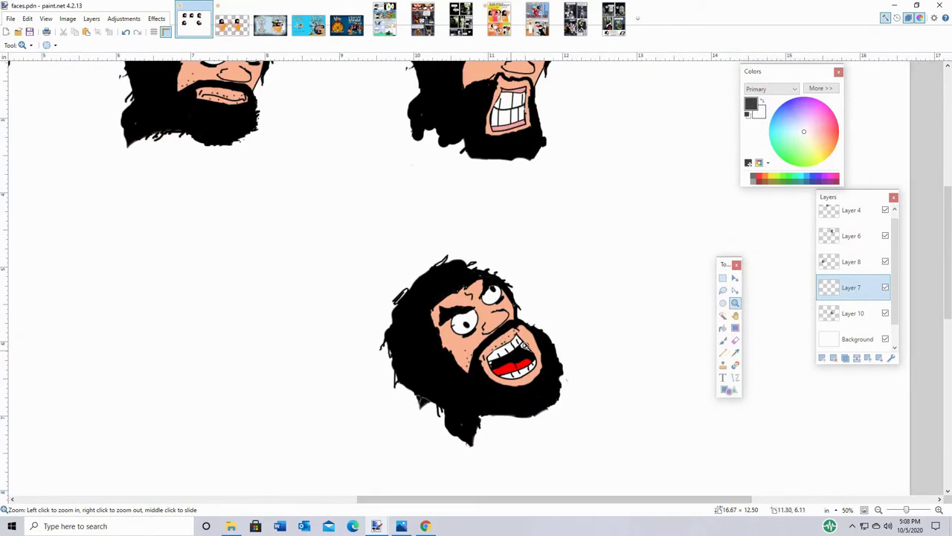
pyautogui.scroll(2, 511, 332)
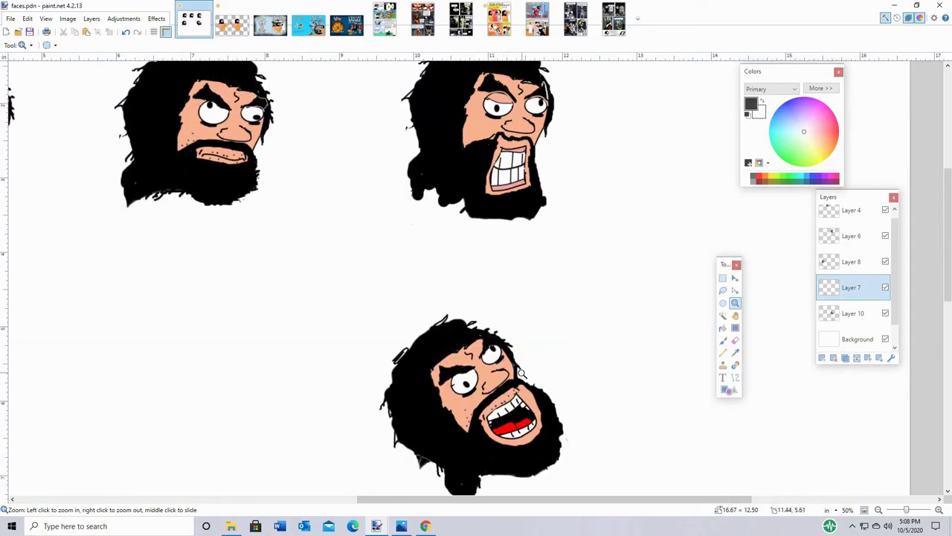
pyautogui.scroll(-3, 523, 375)
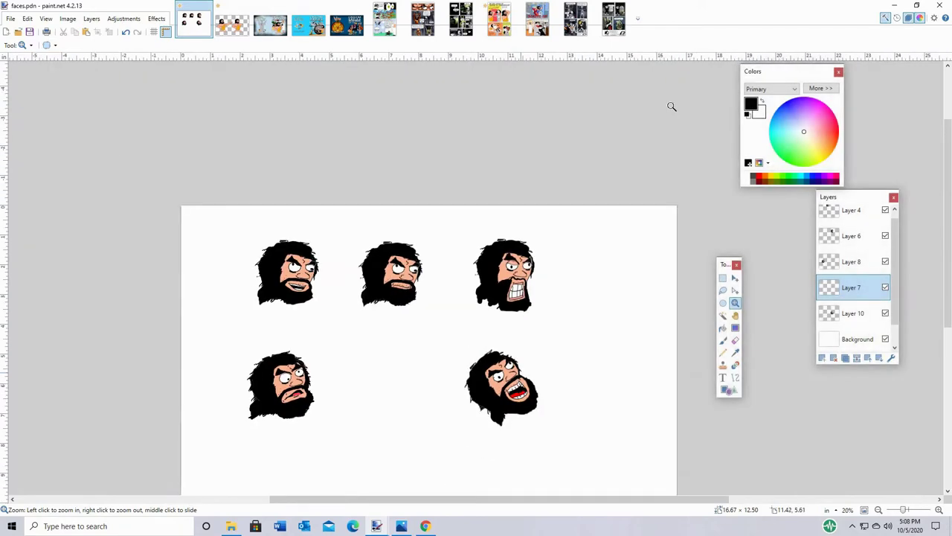
# Step: In the video.pdn image, hide the upper Layer 2 and Layer 3 and show Layer 4 to swap the pointing caveman's head
pyautogui.click(229, 18)
pyautogui.scroll(1, 480, 296)
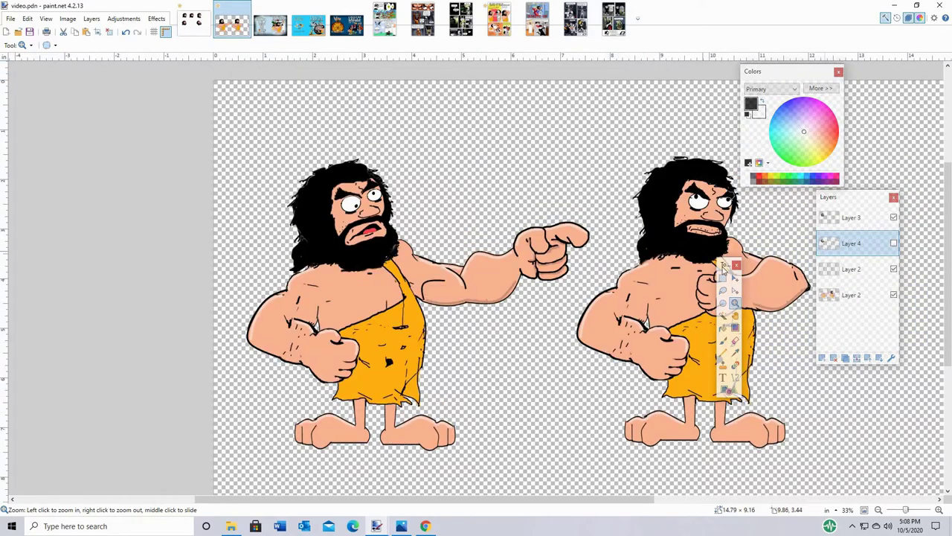
pyautogui.press('s')
pyautogui.press('s')
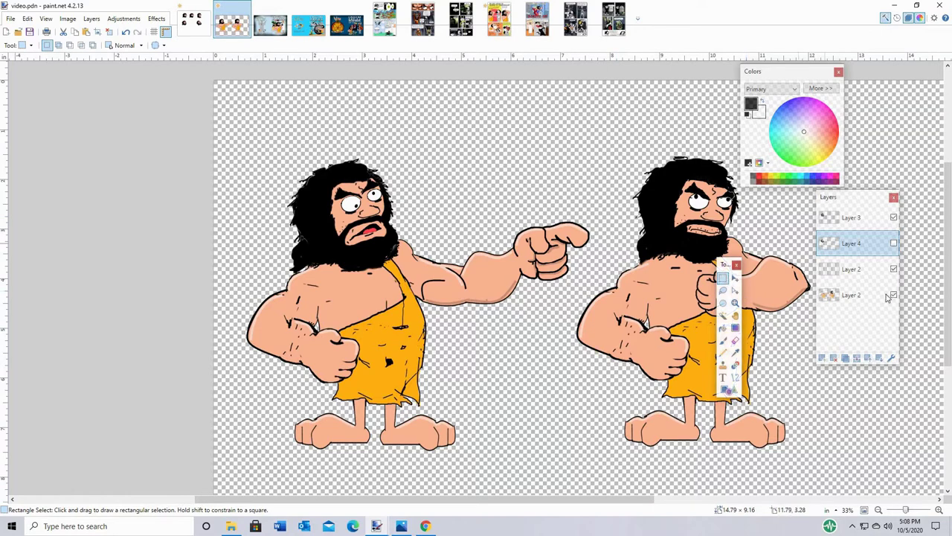
pyautogui.click(893, 217)
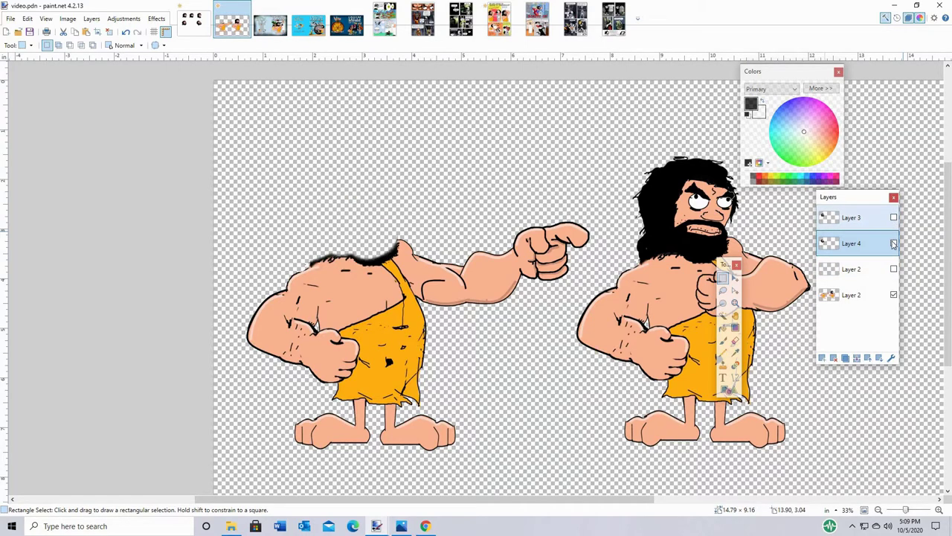
pyautogui.click(893, 243)
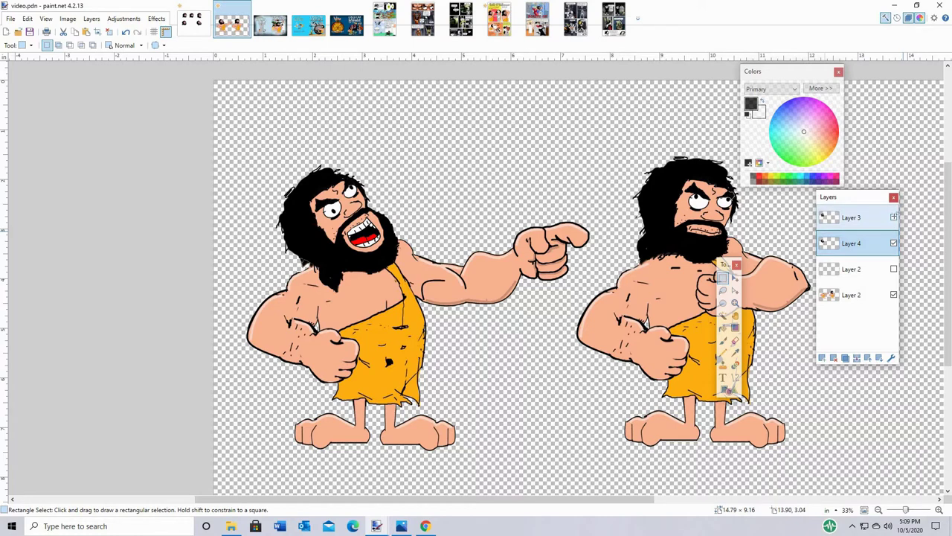
# Step: Toggle the visibility of Layer 3 to compare the pointing caveman's two heads, leaving Layers 3 and 4 both shown
pyautogui.click(893, 244)
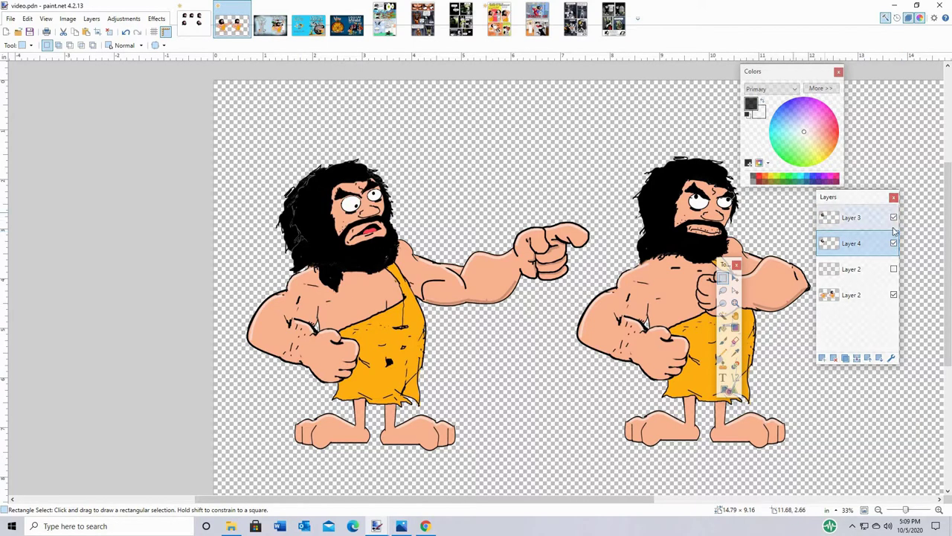
pyautogui.click(894, 217)
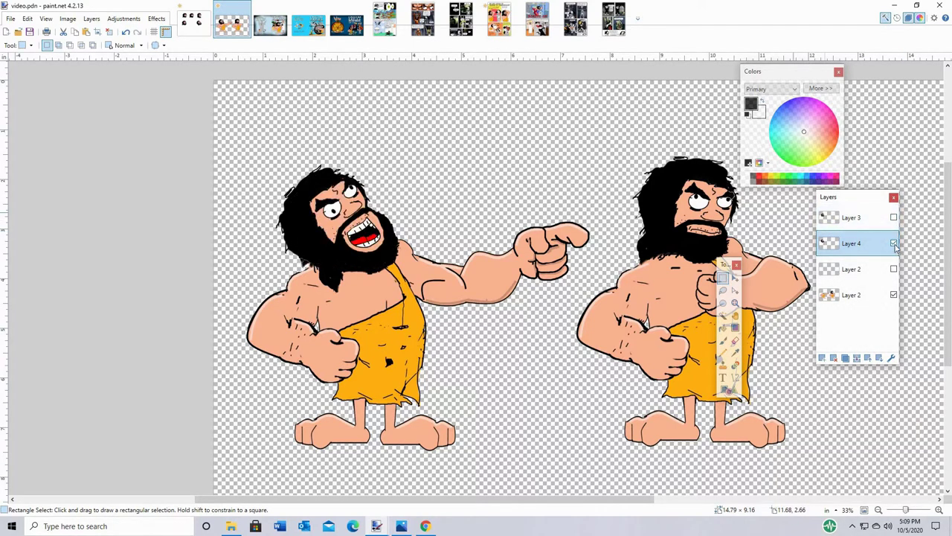
pyautogui.click(894, 244)
pyautogui.click(893, 217)
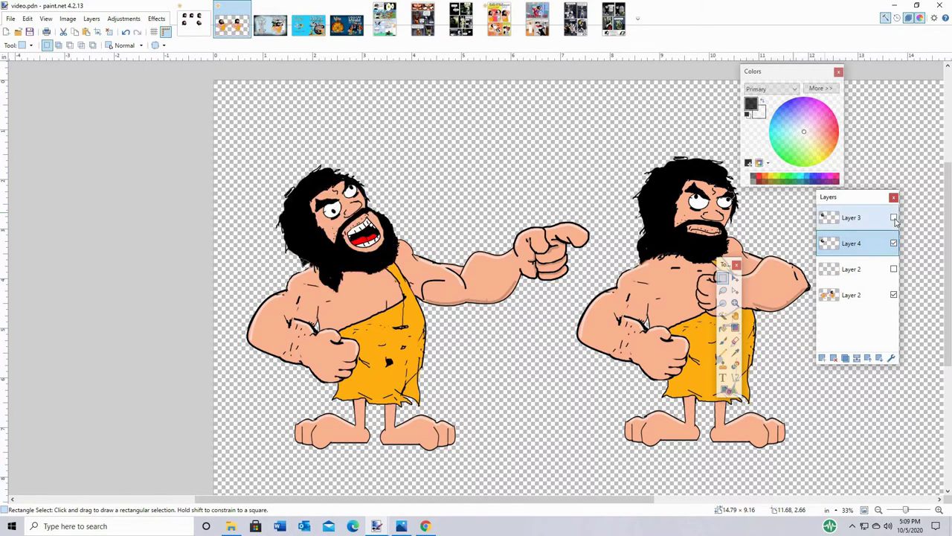
pyautogui.click(894, 243)
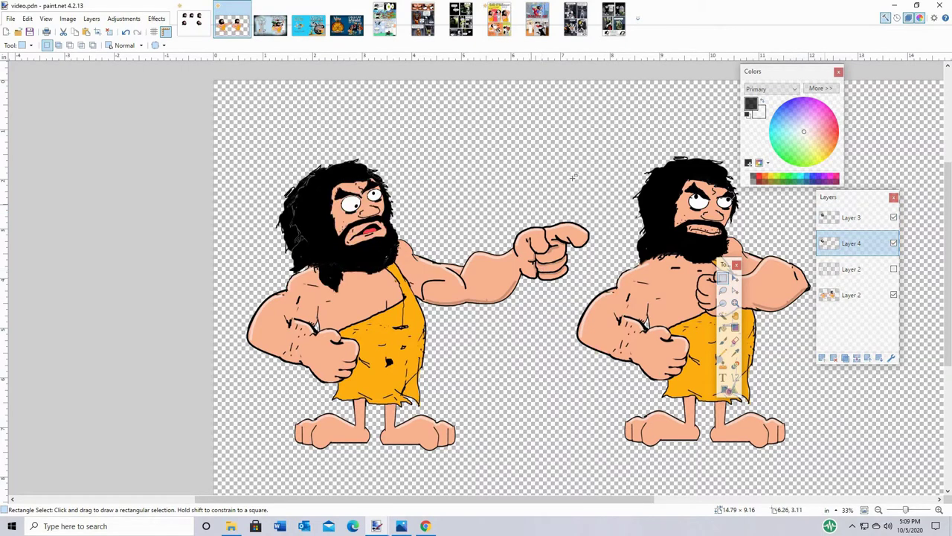
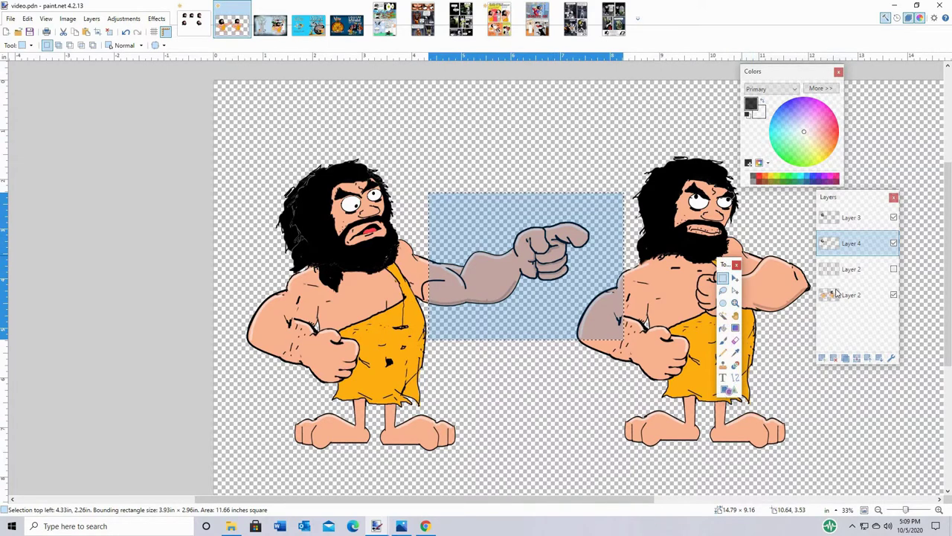
# Step: Cut the caveman's pointing forearm out of the bottom Layer 2 with a rectangular selection and paste it into a new layer
pyautogui.click(887, 297)
pyautogui.click(893, 295)
pyautogui.click(893, 295)
pyautogui.click(596, 293)
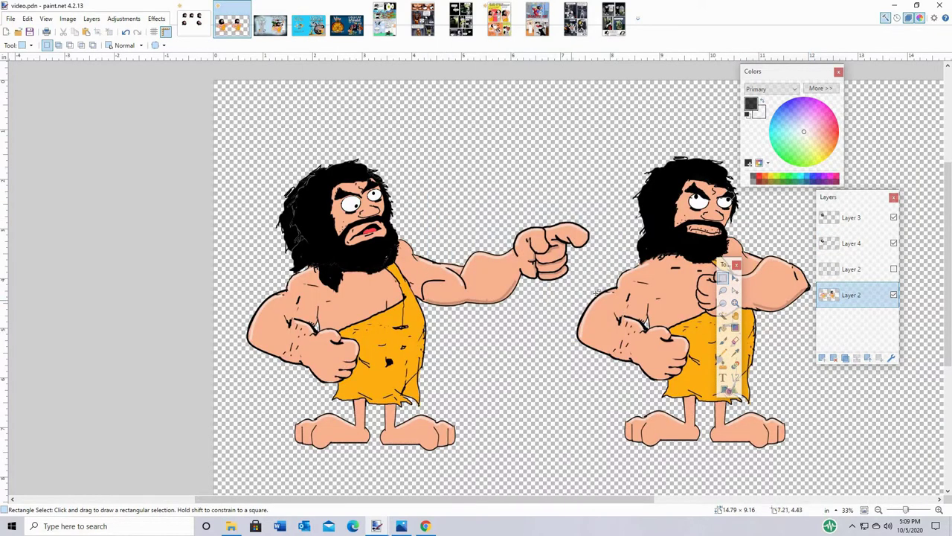
pyautogui.moveTo(596, 293); pyautogui.dragTo(437, 210)
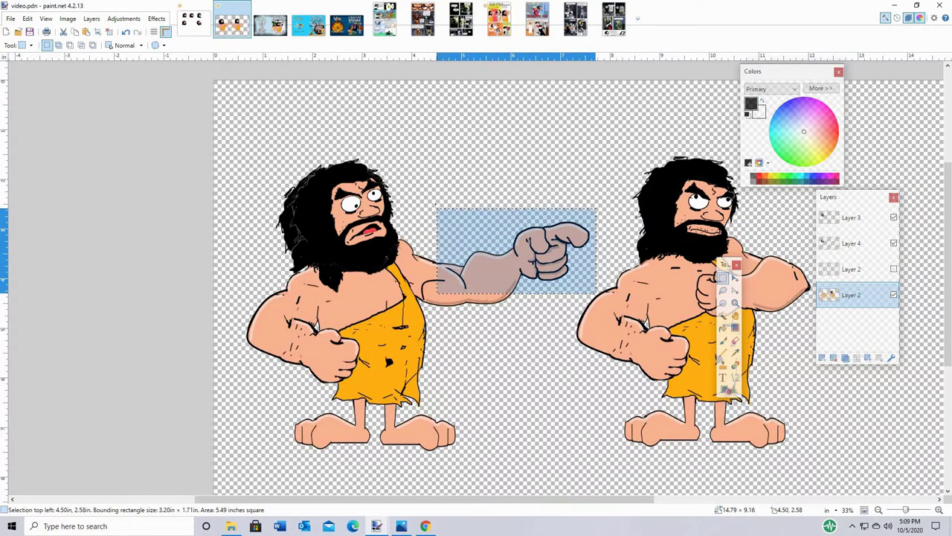
pyautogui.click(27, 20)
pyautogui.click(54, 60)
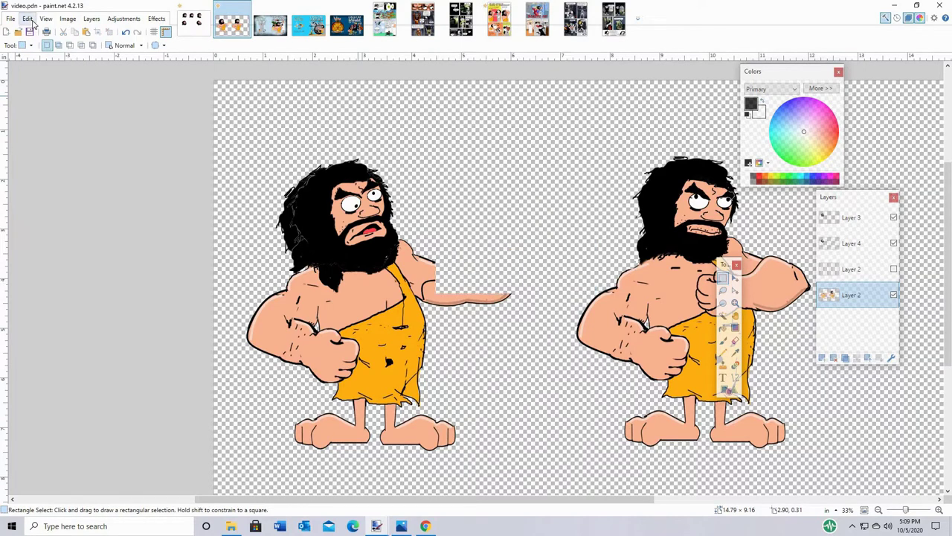
pyautogui.click(28, 19)
pyautogui.click(81, 107)
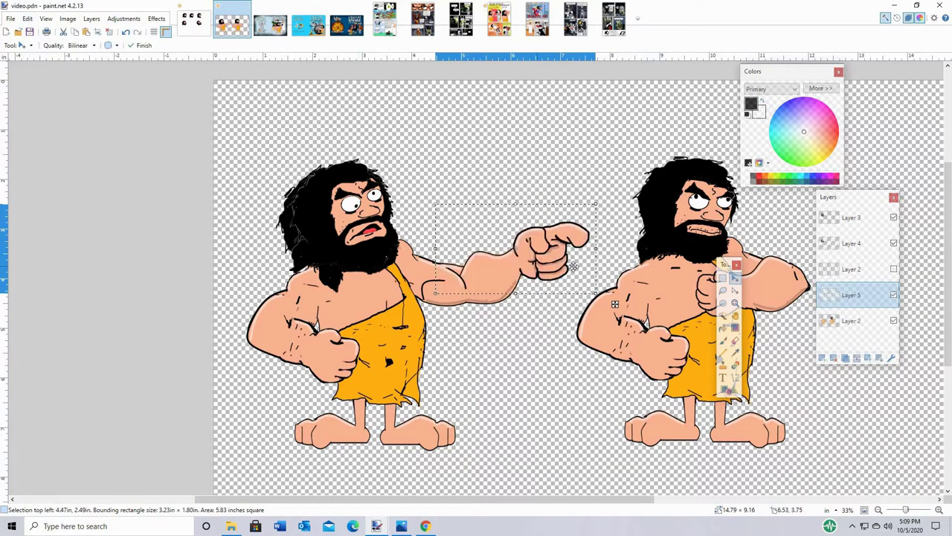
# Step: Rotate the pasted forearm upward to about 37 degrees, place it against the upper arm and clear the selection
pyautogui.moveTo(607, 255); pyautogui.dragTo(583, 183)
pyautogui.moveTo(541, 292); pyautogui.dragTo(577, 239)
pyautogui.moveTo(505, 272); pyautogui.dragTo(475, 241)
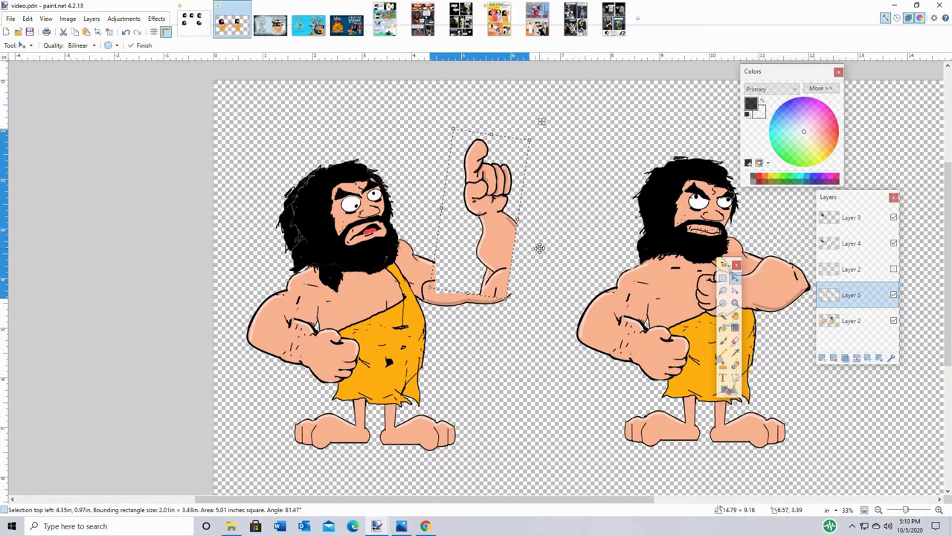
pyautogui.moveTo(537, 248); pyautogui.dragTo(512, 274)
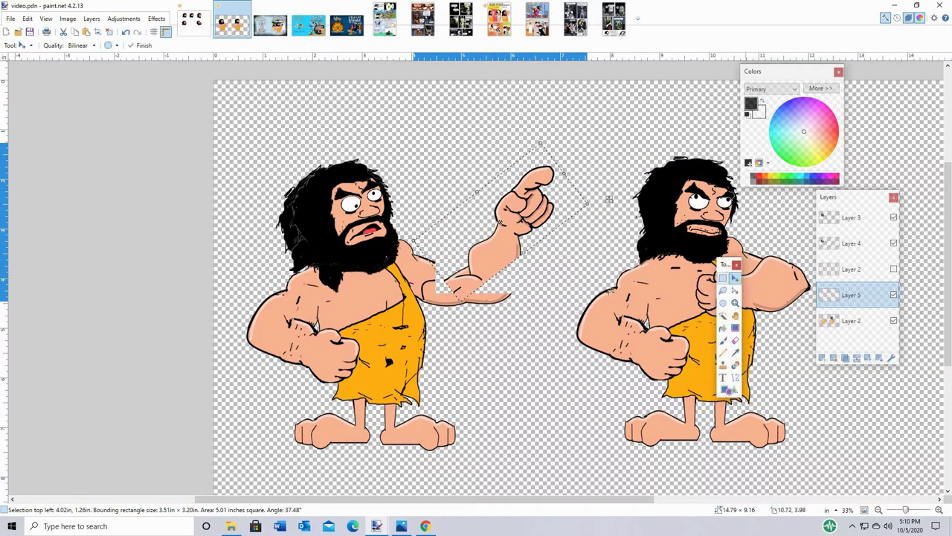
pyautogui.click(722, 277)
pyautogui.click(565, 315)
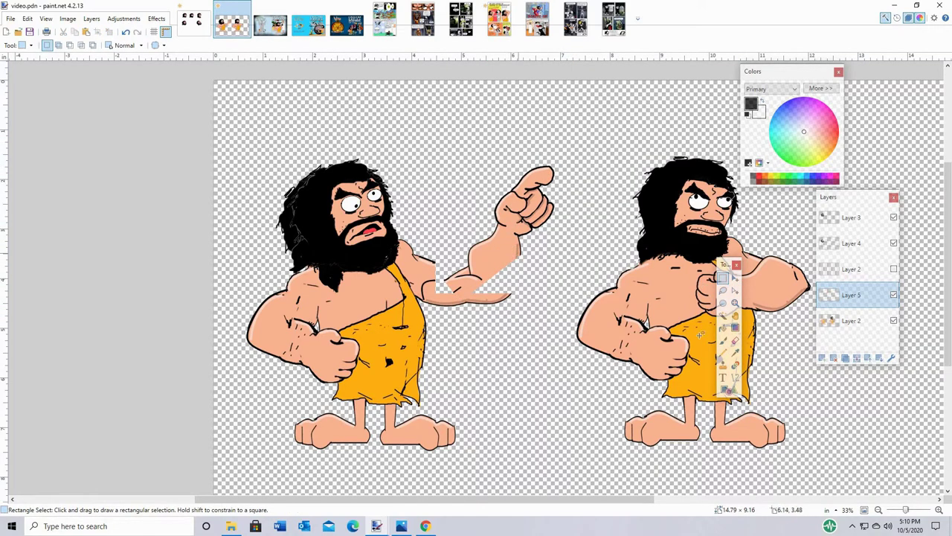
# Step: Draw a curved elbow outline under the raised forearm and a short line closing the gap along the upper arm
pyautogui.click(735, 377)
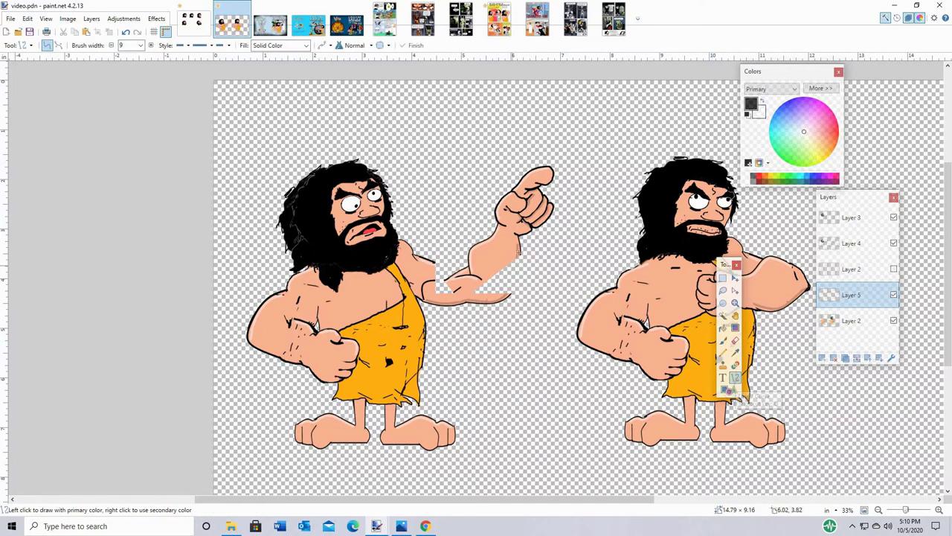
pyautogui.moveTo(518, 259); pyautogui.dragTo(515, 289)
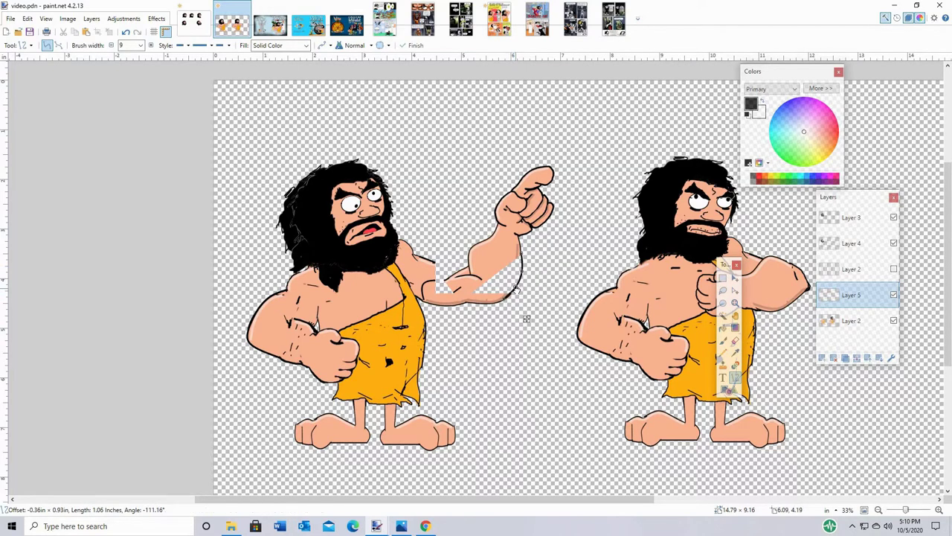
pyautogui.press('Return')
pyautogui.moveTo(467, 266); pyautogui.dragTo(436, 262)
pyautogui.press('Return')
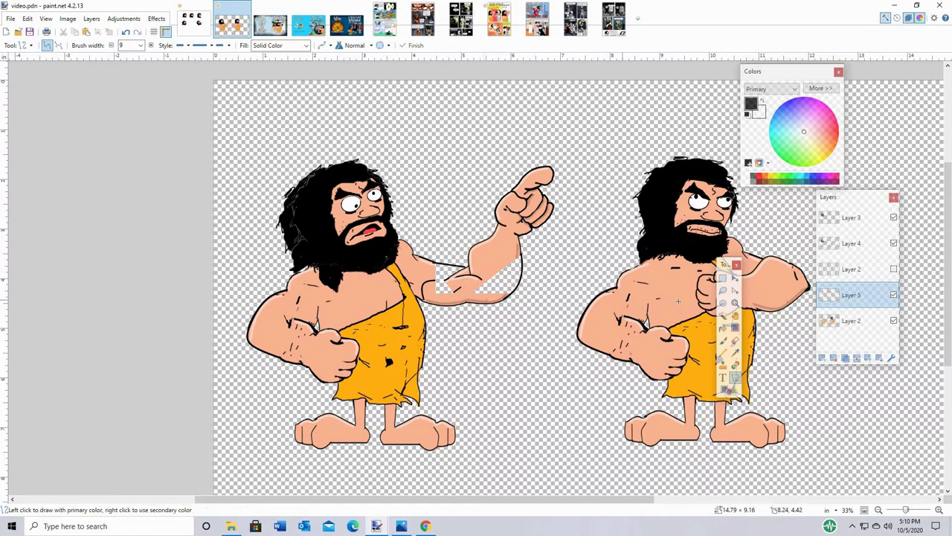
# Step: Pick the arm's skin tone as the primary colour and get the Paint Bucket ready
pyautogui.click(735, 353)
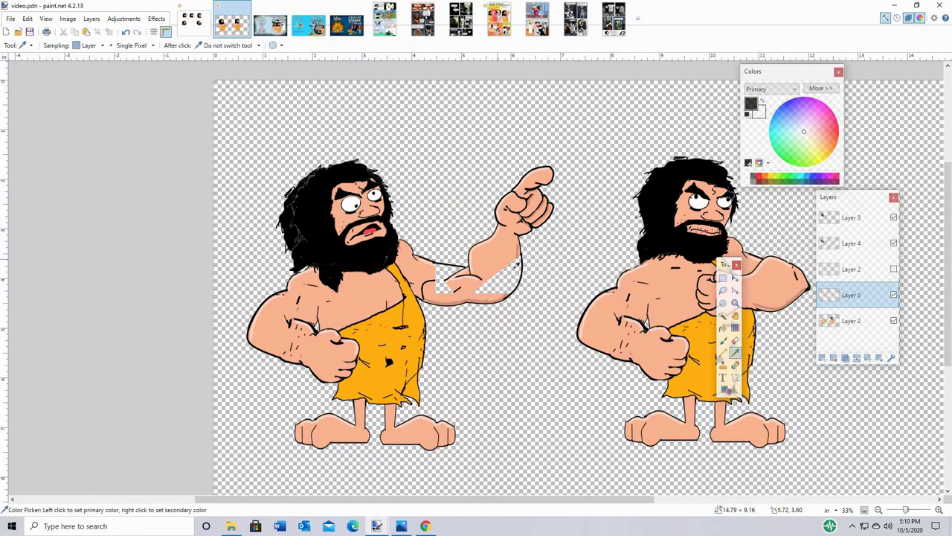
pyautogui.click(722, 328)
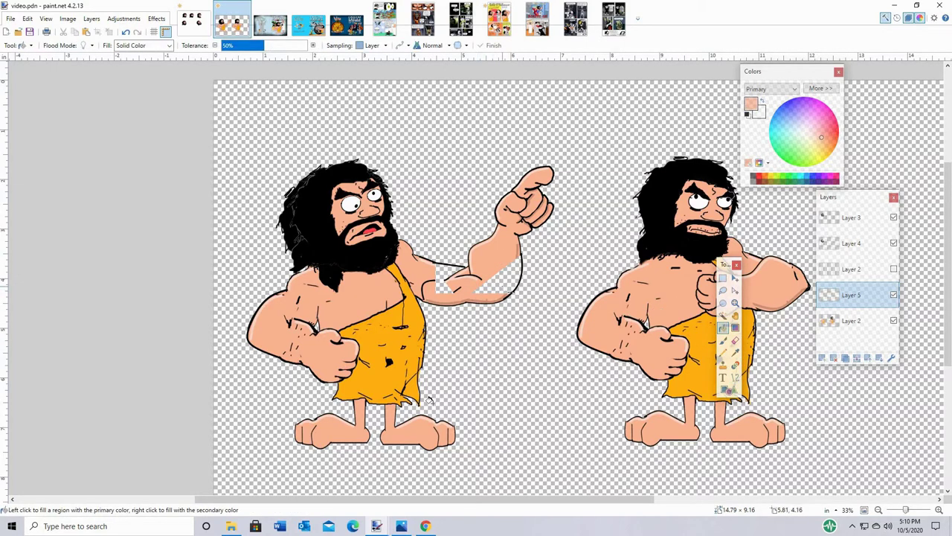
# Step: Try to fill the elbow gap on Layer 5 with the skin colour, and undo the fill
pyautogui.click(516, 272)
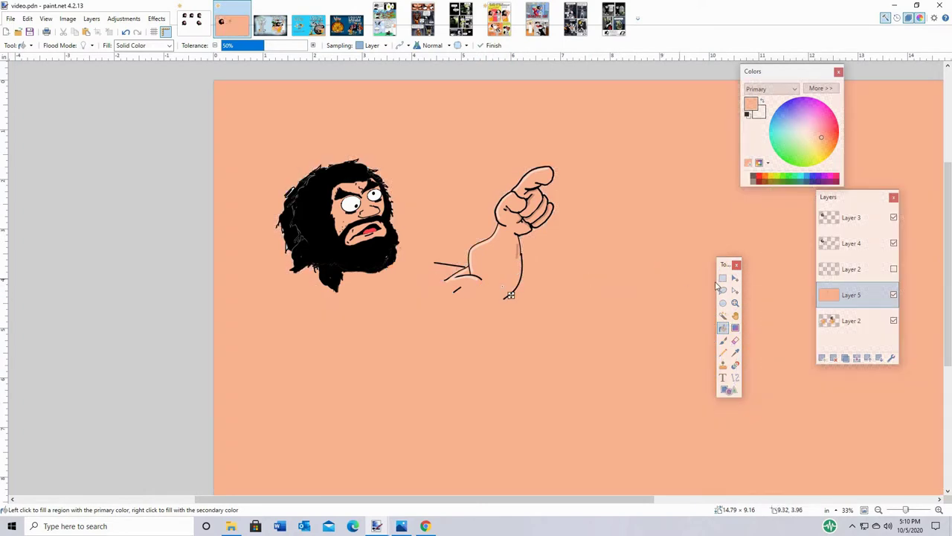
pyautogui.click(722, 277)
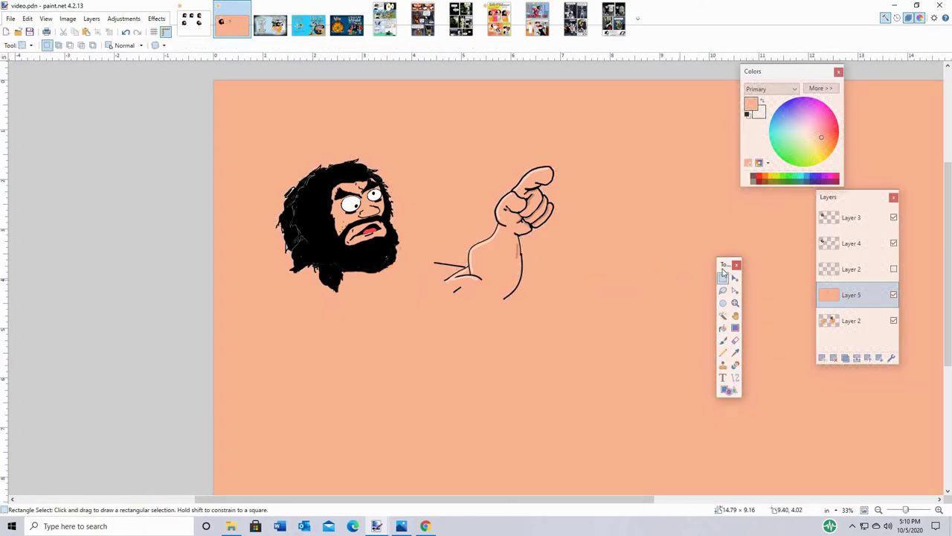
pyautogui.click(29, 20)
pyautogui.click(46, 33)
pyautogui.click(28, 19)
pyautogui.click(27, 18)
pyautogui.click(27, 19)
pyautogui.click(27, 19)
pyautogui.press('f')
pyautogui.click(28, 19)
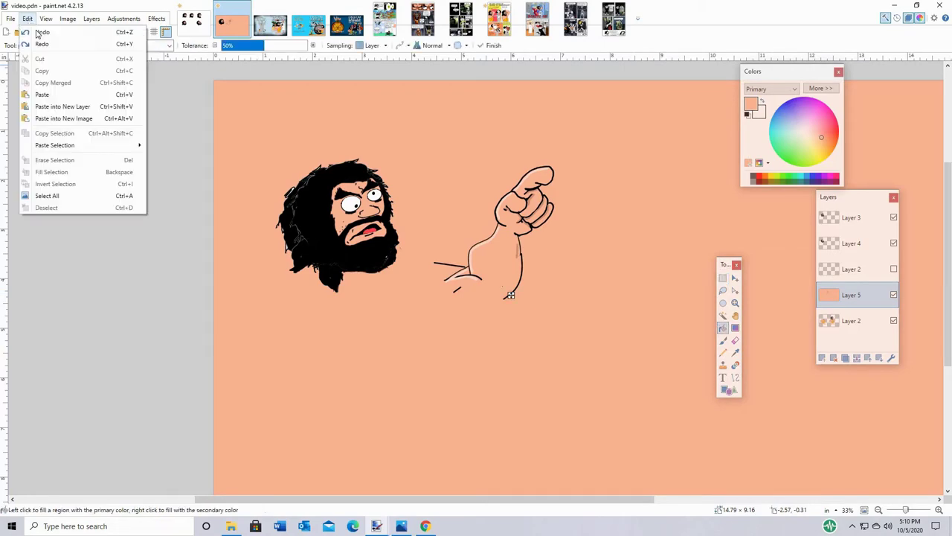
pyautogui.click(22, 31)
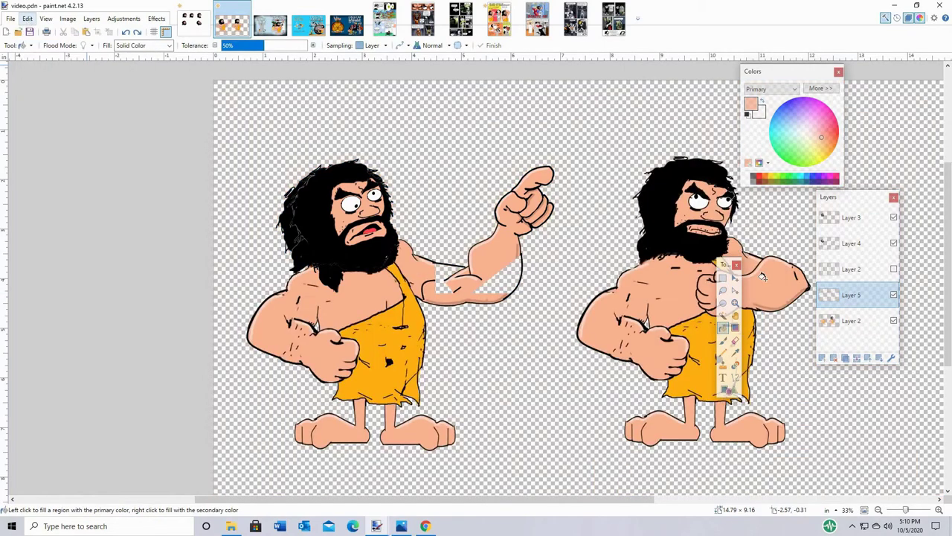
# Step: Check what Layer 5 holds by toggling its visibility, and merge it down into the bottom Layer 2
pyautogui.click(893, 296)
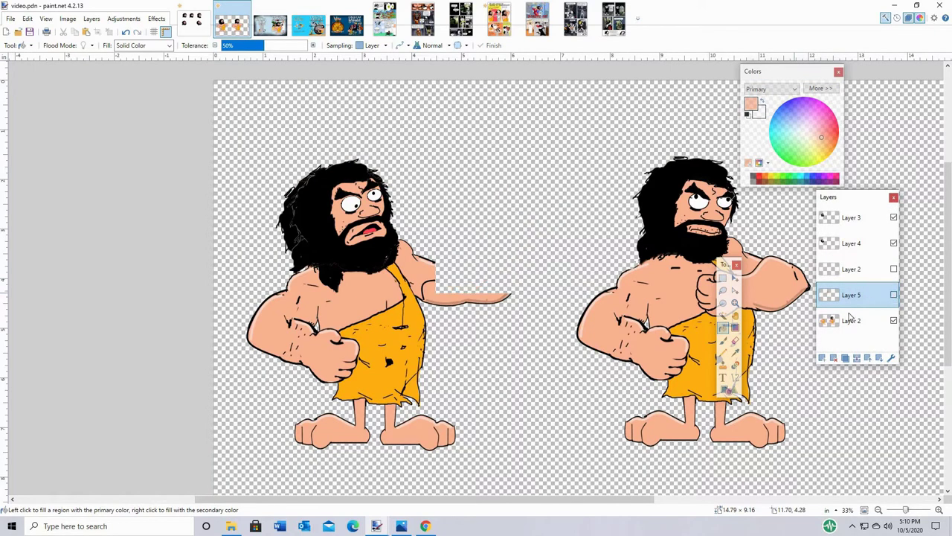
pyautogui.hotkey('ctrl', 'z')
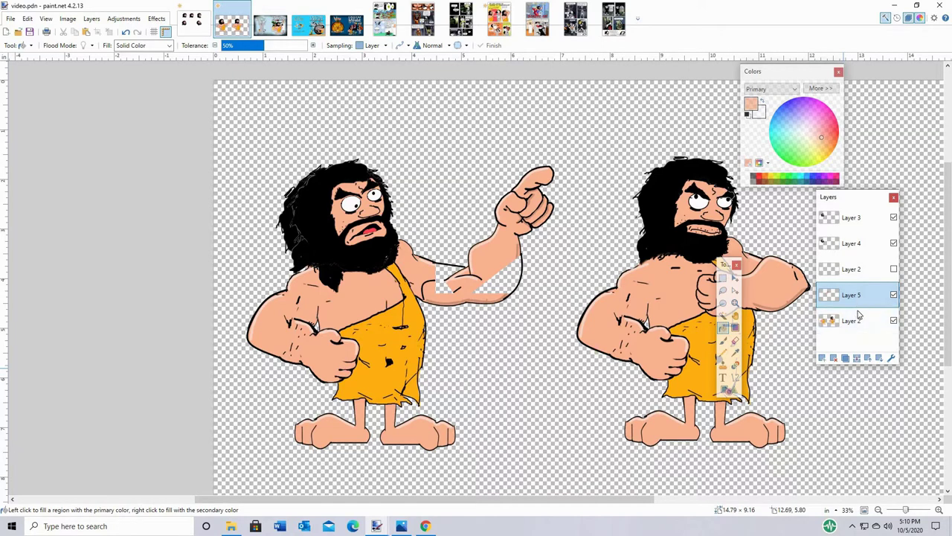
pyautogui.click(835, 359)
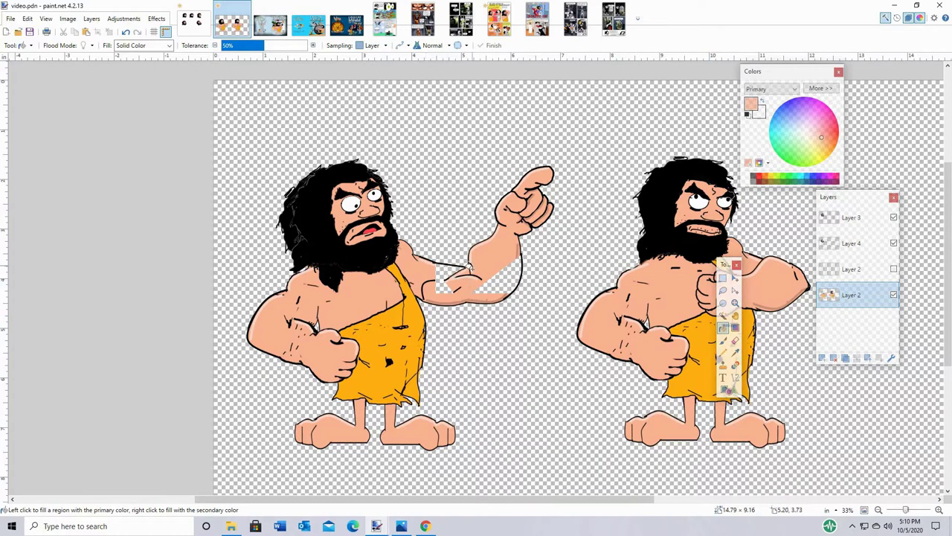
# Step: Fill the two gaps at the elbow and upper arm with the skin colour and view both cavemen whole
pyautogui.click(508, 287)
pyautogui.click(451, 276)
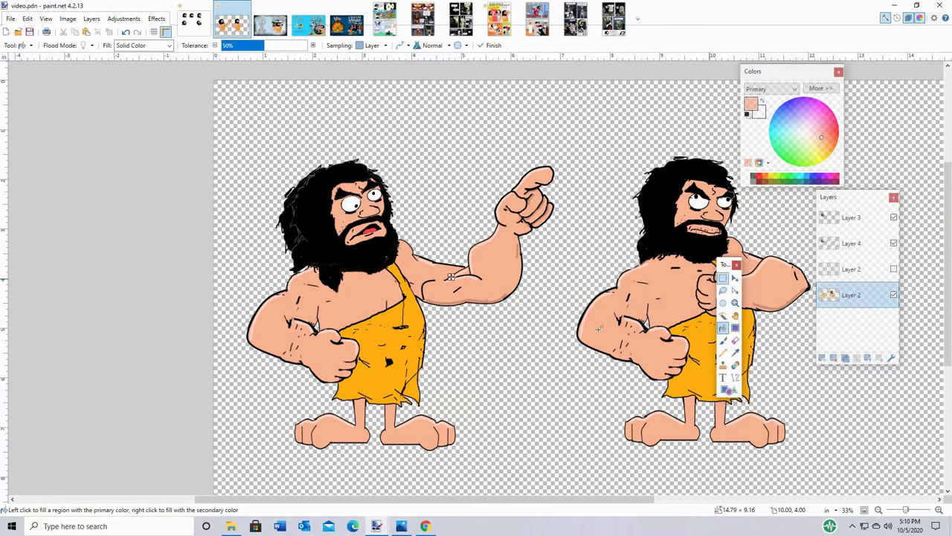
pyautogui.click(722, 278)
pyautogui.click(732, 302)
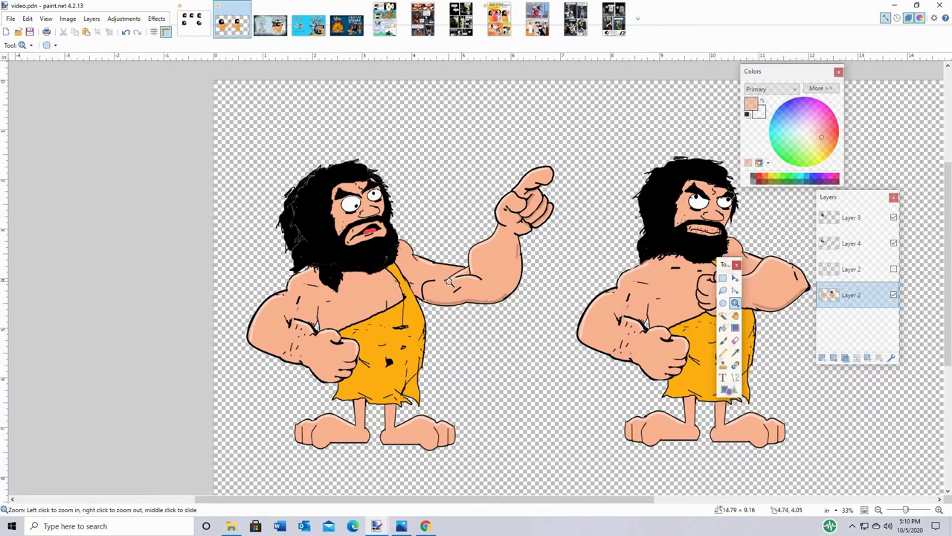
pyautogui.rightClick(571, 282)
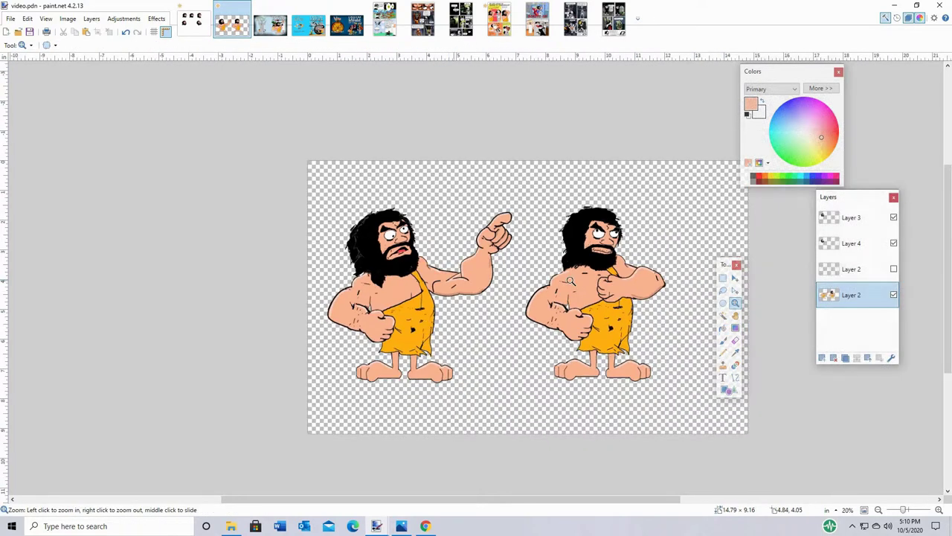
# Step: Switch to the page4.pdn comic and examine the superhero panel and the scientist and masked cat panel up close
pyautogui.click(538, 30)
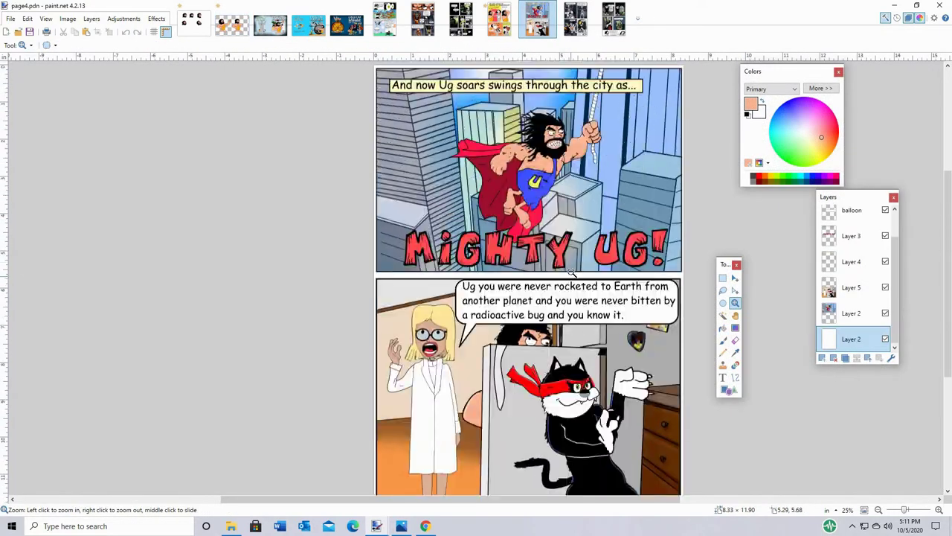
pyautogui.click(576, 214)
pyautogui.scroll(-3, 403, 336)
pyautogui.scroll(-3, 399, 328)
pyautogui.scroll(3, 400, 319)
pyautogui.scroll(1, 400, 314)
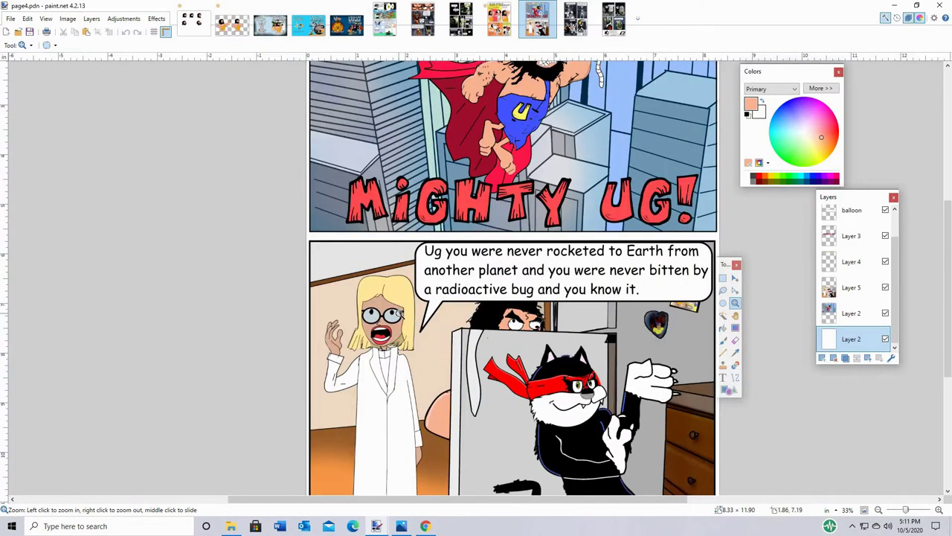
pyautogui.scroll(-3, 437, 252)
pyautogui.scroll(2, 401, 293)
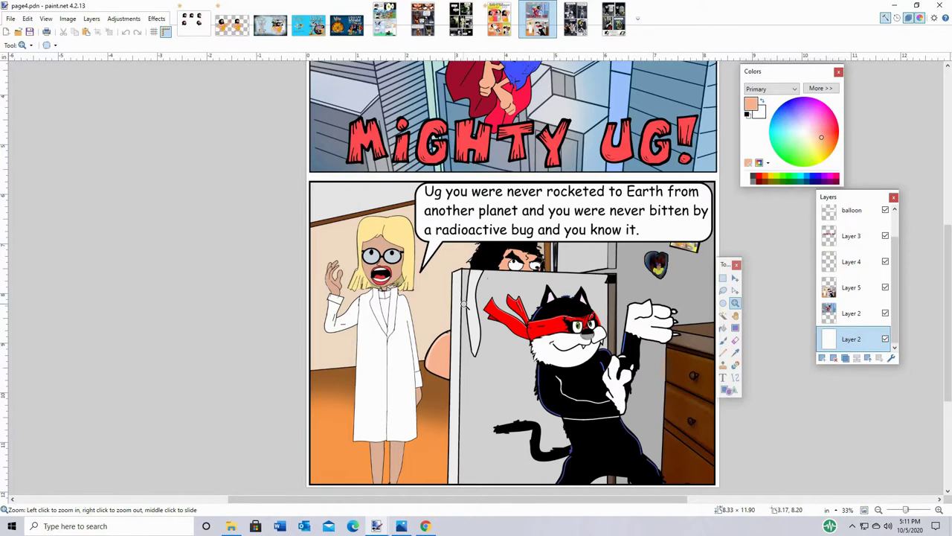
pyautogui.scroll(2, 464, 303)
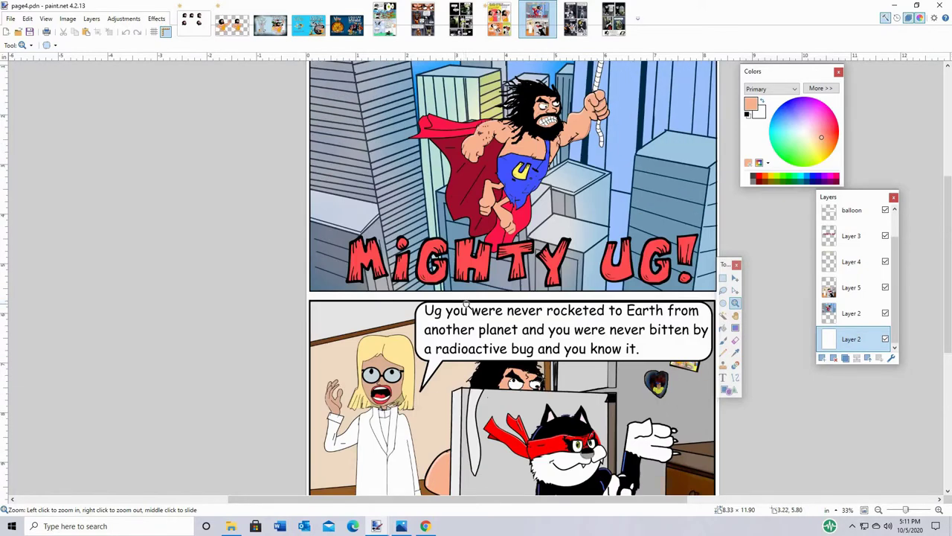
pyautogui.scroll(-3, 549, 335)
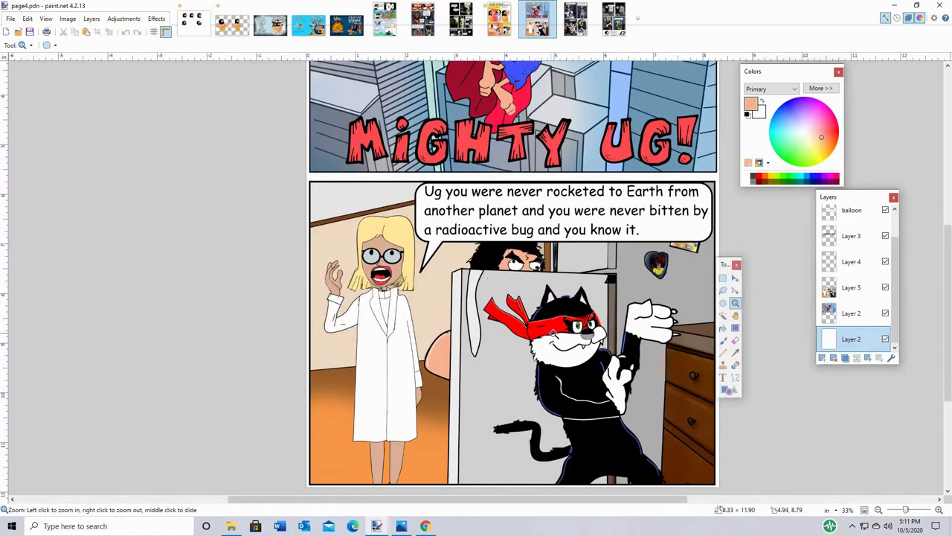
pyautogui.click(606, 320)
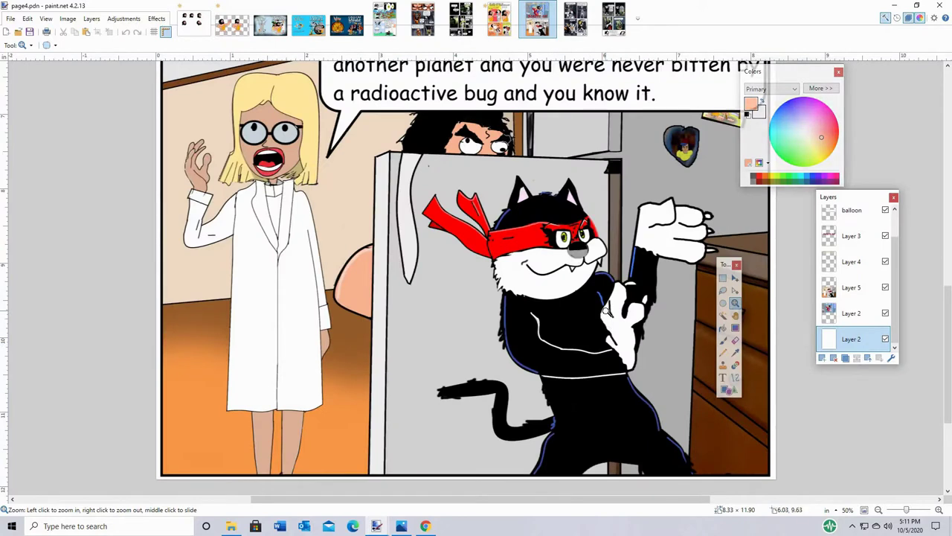
pyautogui.moveTo(720, 268); pyautogui.dragTo(771, 268)
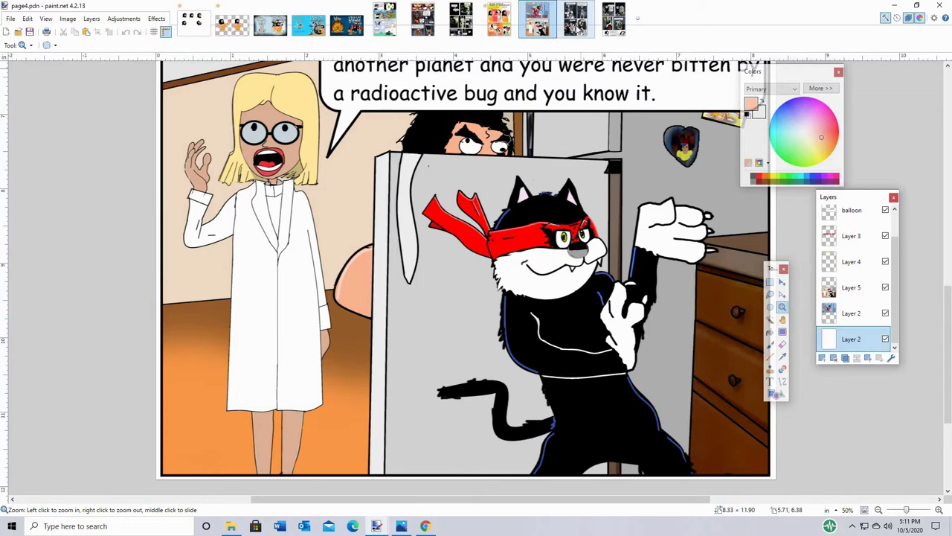
# Step: Switch to the page9.pdn comic and examine the skeleton, dog and running cat panels up close
pyautogui.click(575, 19)
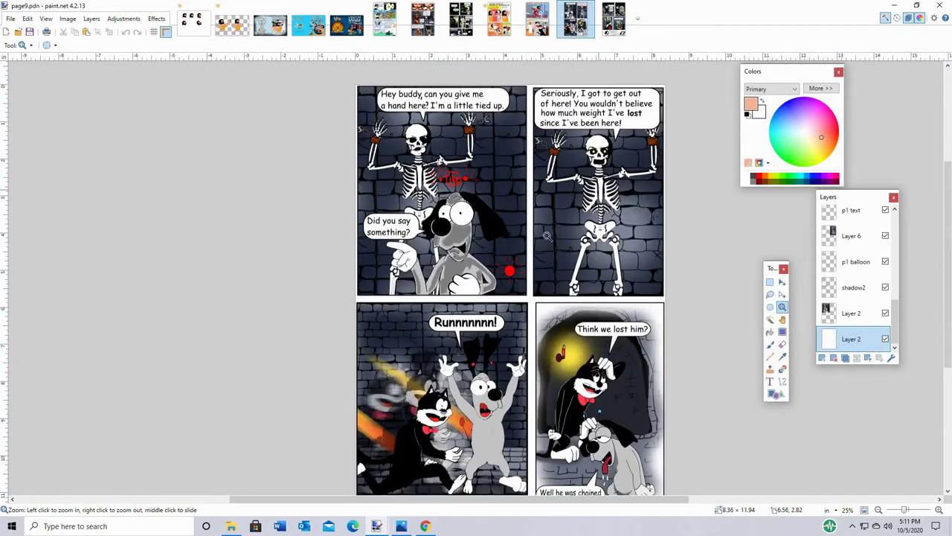
pyautogui.click(451, 260)
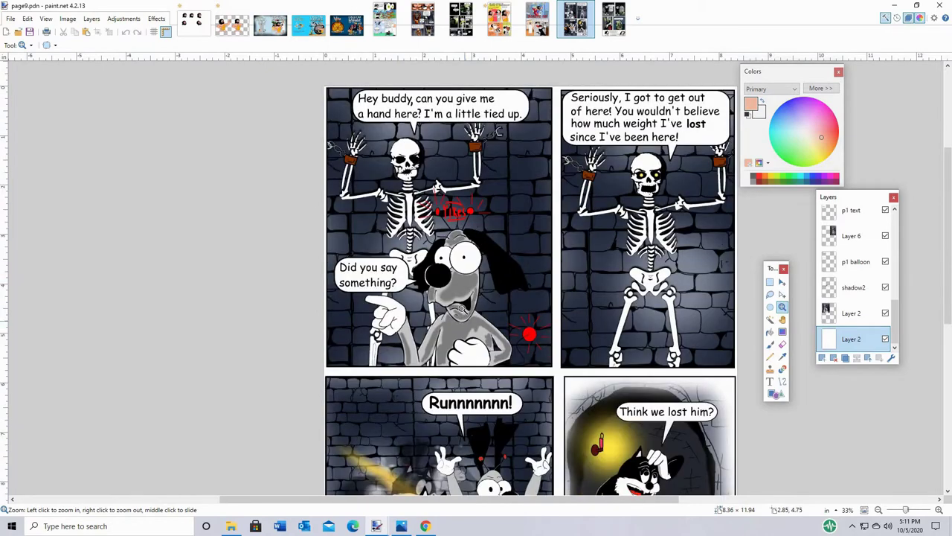
pyautogui.click(463, 299)
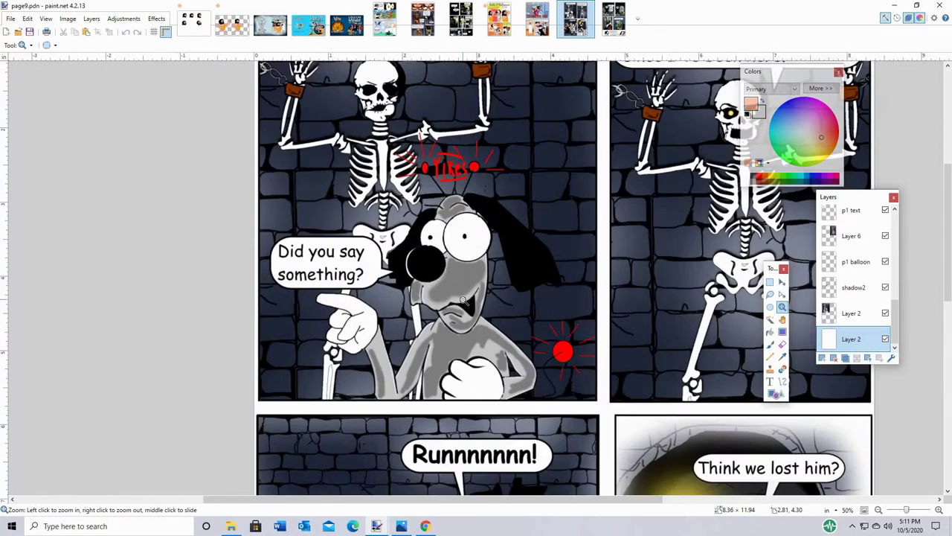
pyautogui.scroll(2, 482, 264)
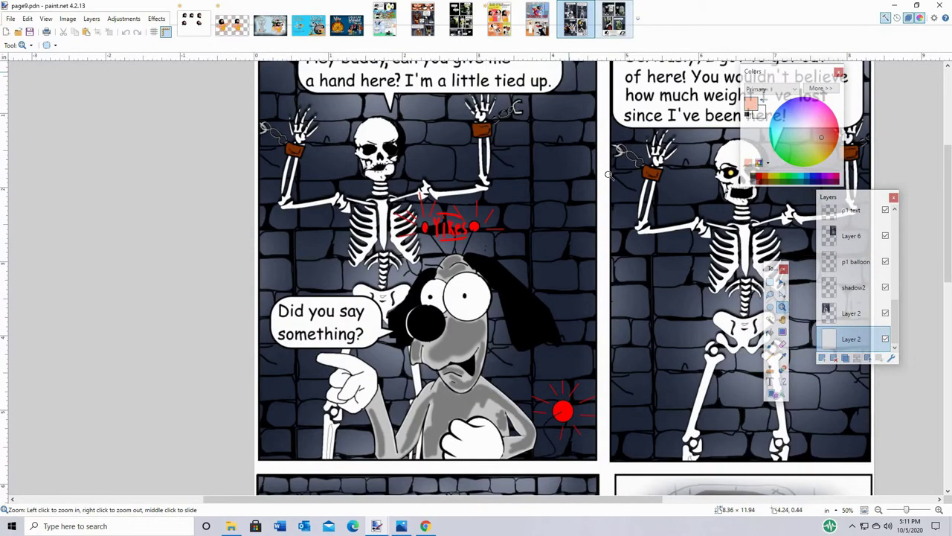
pyautogui.scroll(-5, 616, 149)
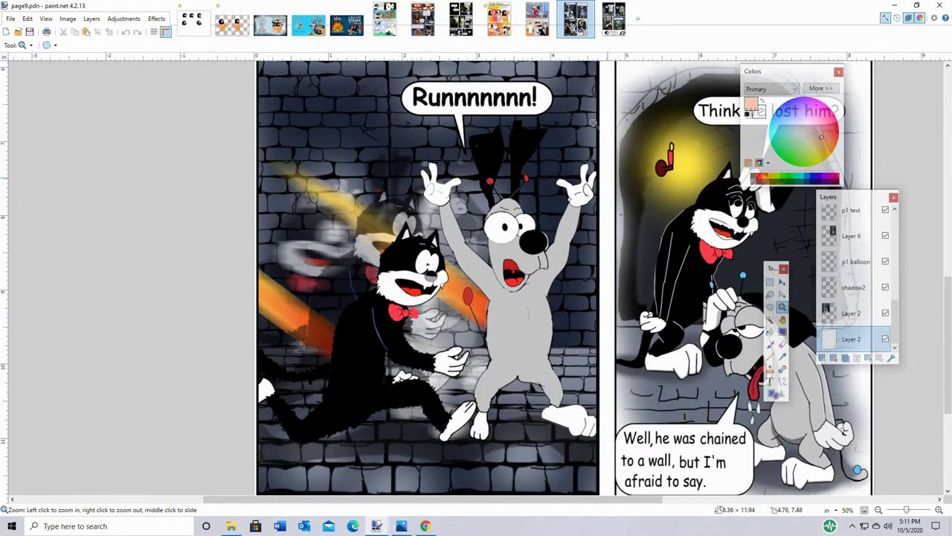
pyautogui.scroll(2, 593, 122)
# Step: Switch to the page16.pdn comic and examine the graveyard, zombie, and cat and dog panels up close
pyautogui.click(613, 19)
pyautogui.scroll(3, 567, 188)
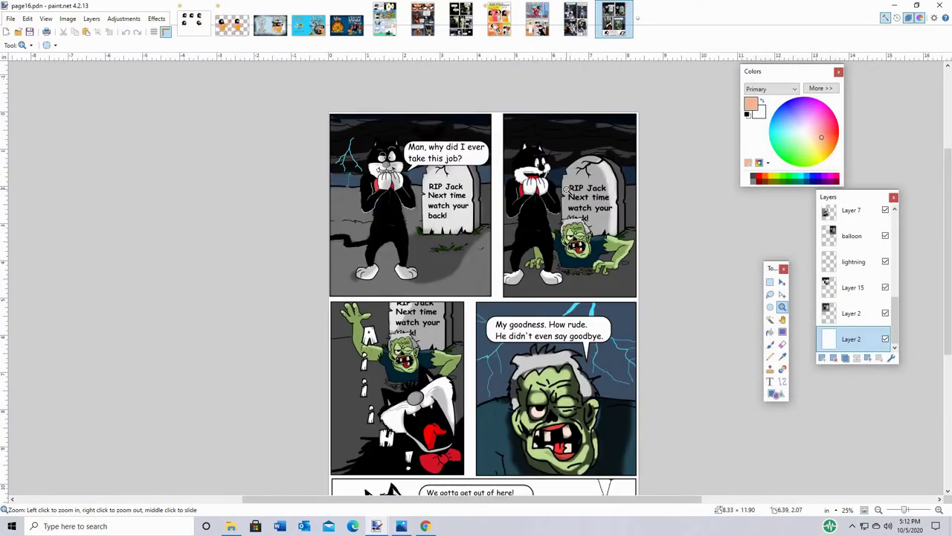
pyautogui.scroll(-1, 562, 195)
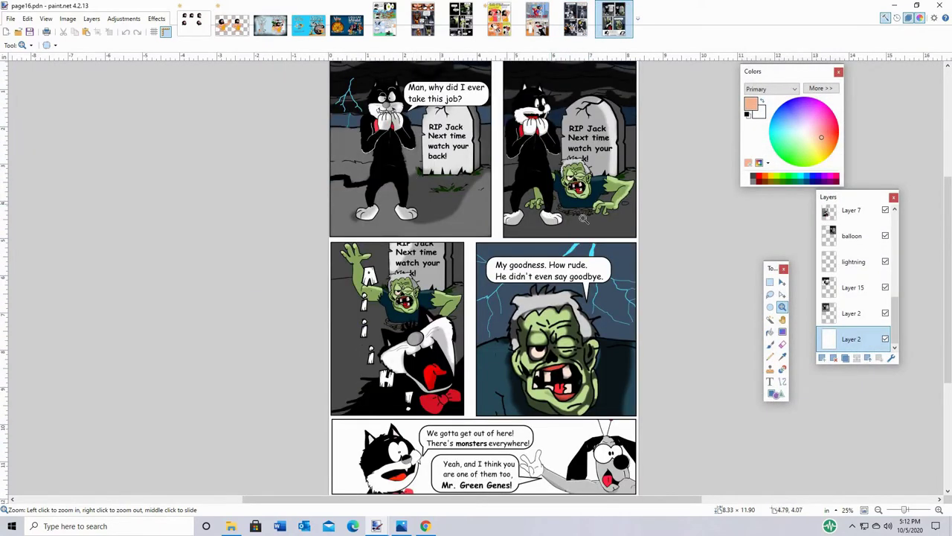
pyautogui.click(558, 239)
pyautogui.scroll(3, 561, 234)
pyautogui.scroll(-3, 563, 229)
pyautogui.scroll(3, 561, 231)
pyautogui.scroll(-2, 561, 230)
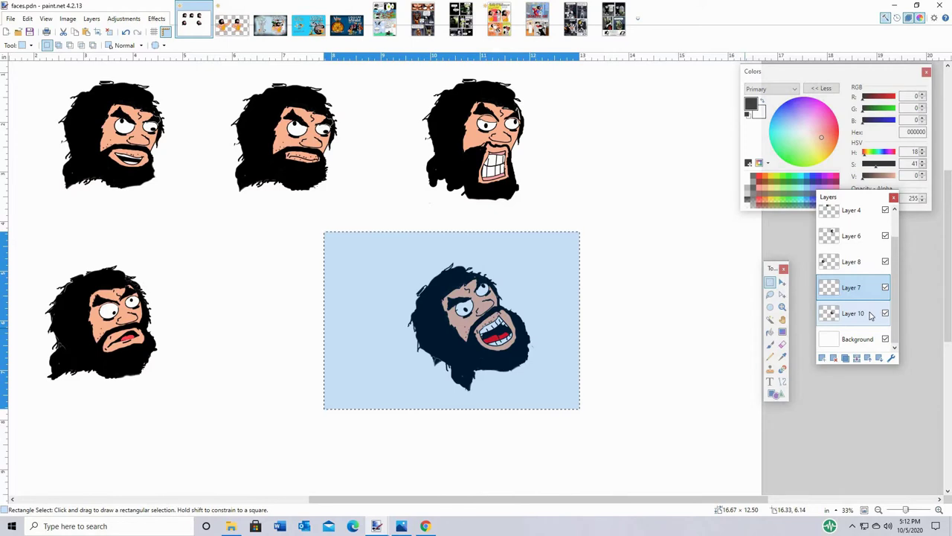
# Step: In faces.pdn, lower the opacity of Layer 10 to fade the tilted shouting caveman head into a tracing guide
pyautogui.click(870, 316)
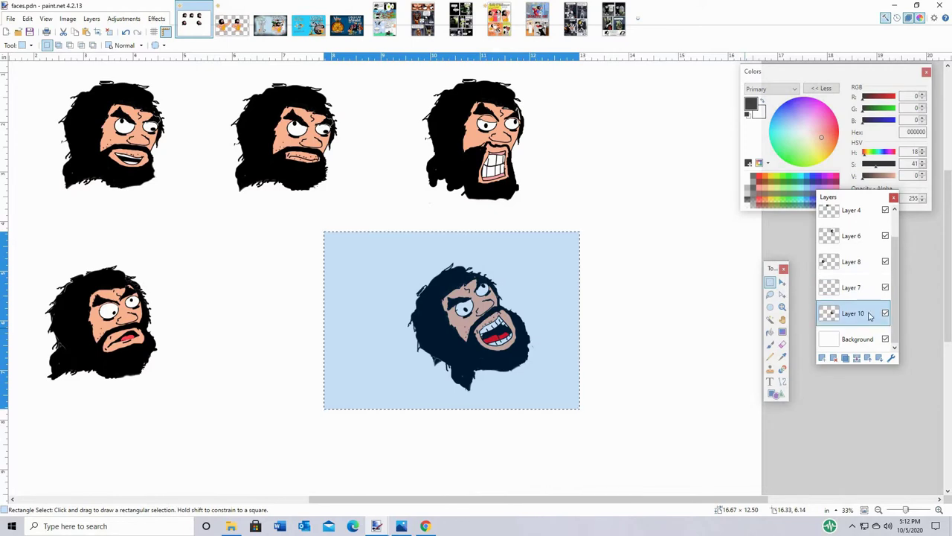
pyautogui.moveTo(504, 290); pyautogui.dragTo(437, 289)
pyautogui.click(480, 309)
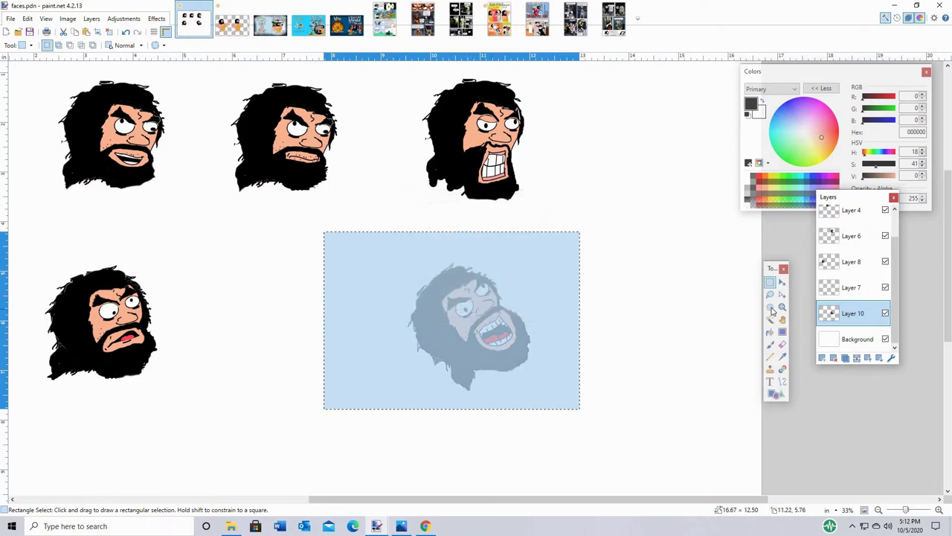
pyautogui.click(784, 307)
pyautogui.click(480, 325)
pyautogui.click(480, 324)
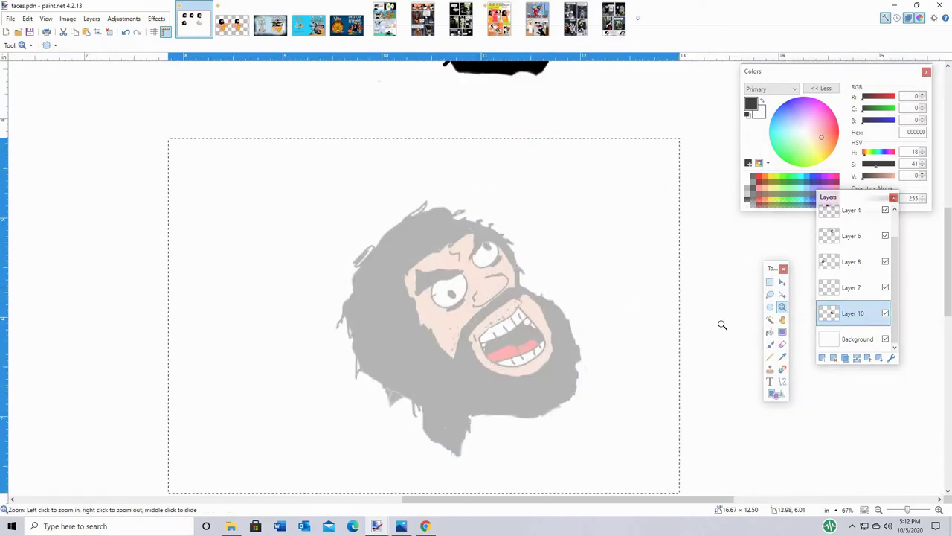
pyautogui.doubleClick(855, 314)
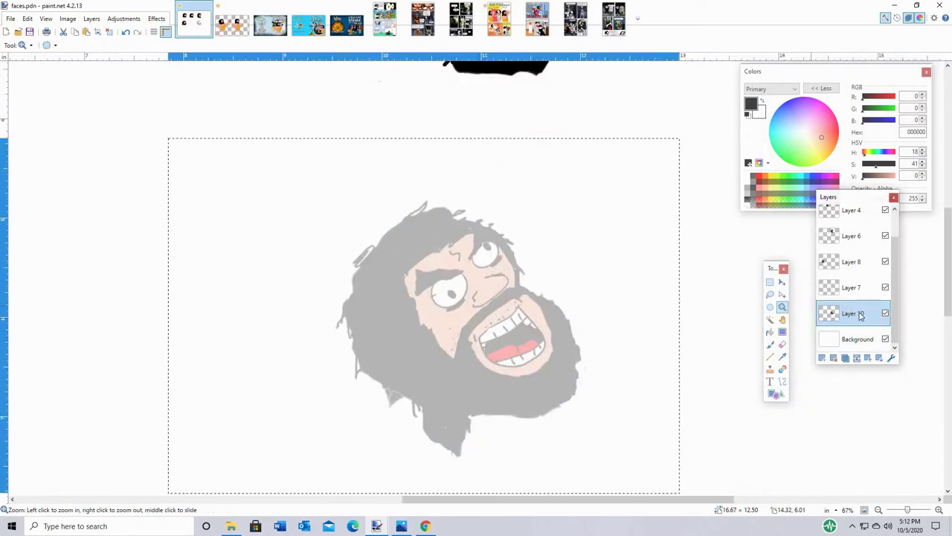
pyautogui.moveTo(440, 289); pyautogui.dragTo(434, 289)
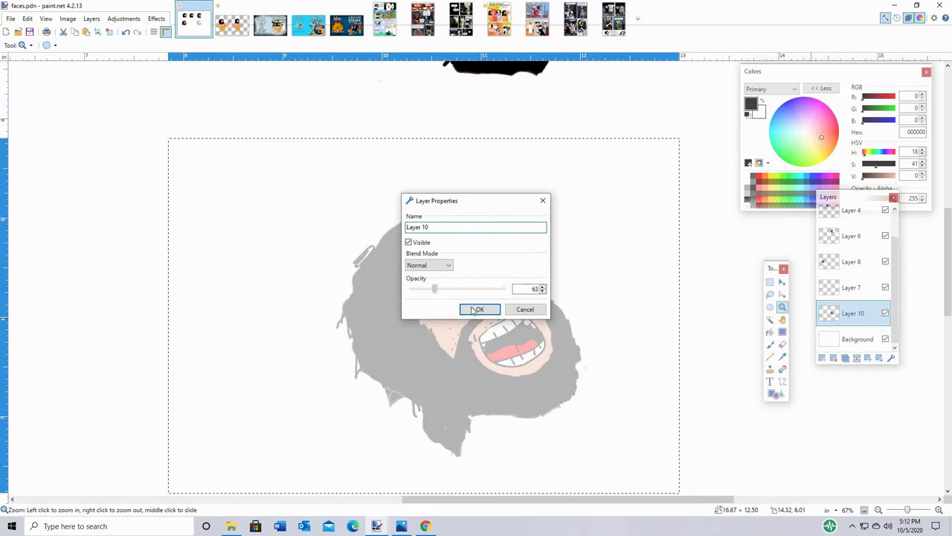
# Step: Add a new layer and place it directly beneath Layer 10 for tracing the faded head
pyautogui.click(748, 326)
pyautogui.scroll(-1, 329, 325)
pyautogui.rightClick(329, 325)
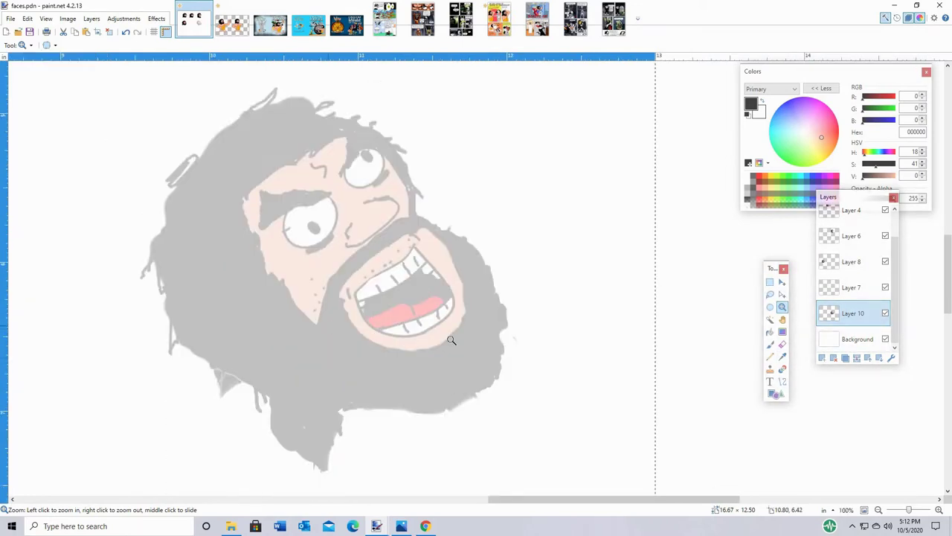
pyautogui.click(782, 382)
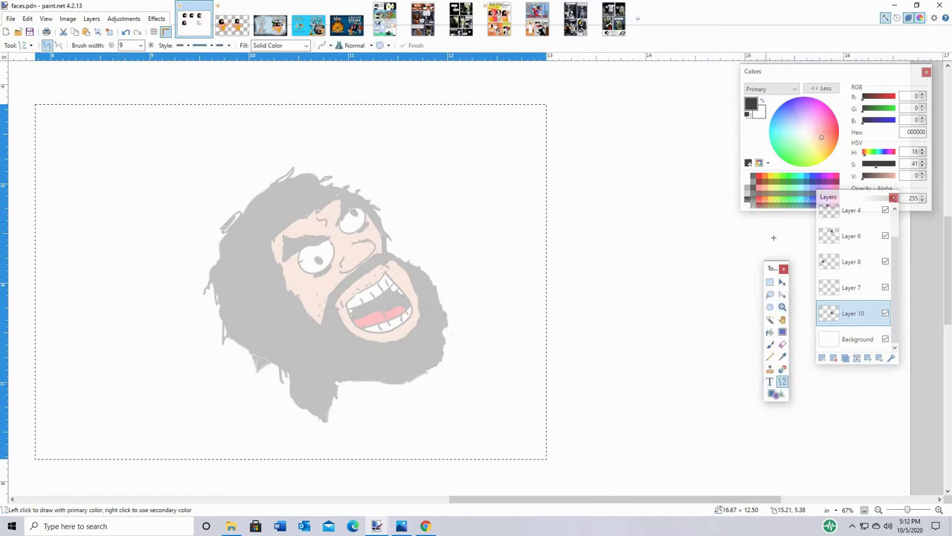
pyautogui.click(823, 358)
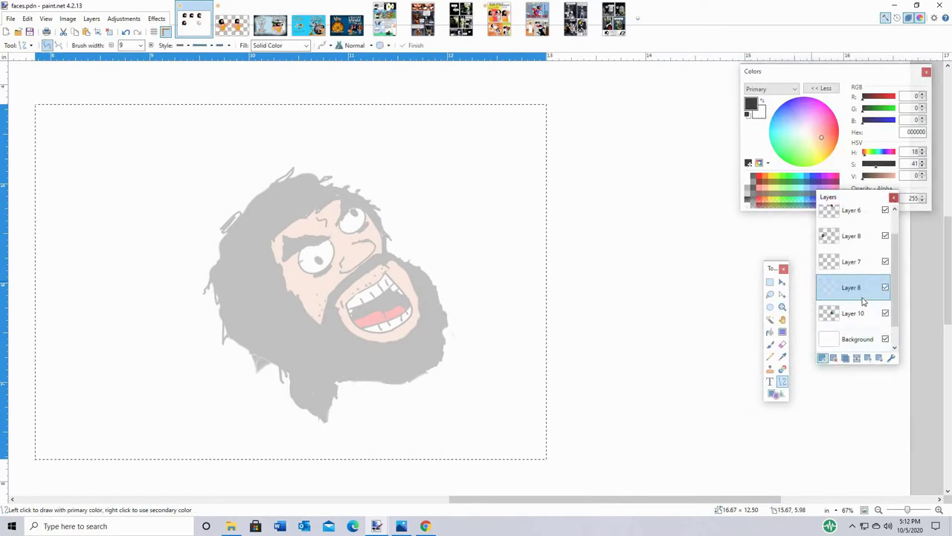
pyautogui.moveTo(857, 297); pyautogui.dragTo(855, 315)
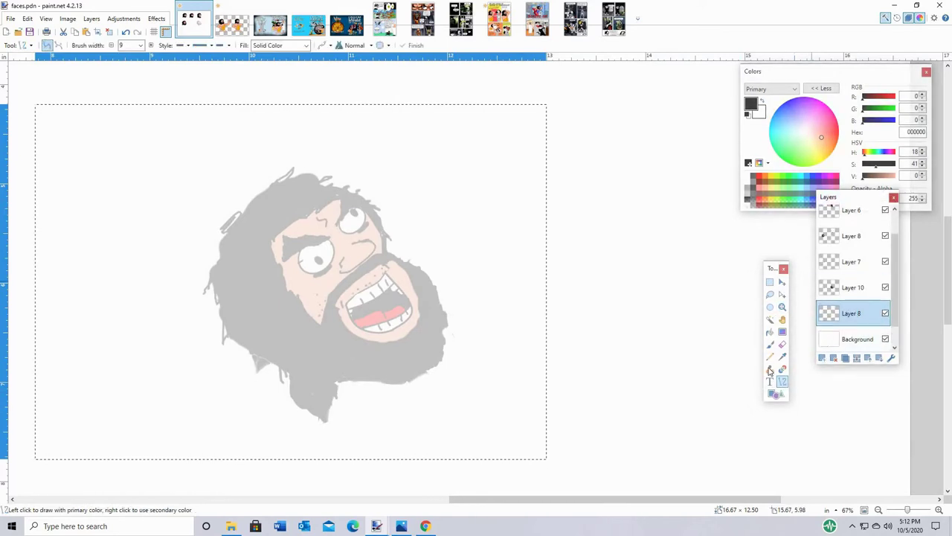
# Step: Trace the top of the head with black curves at width 9, from the beard beside the nose over the hair to the back
pyautogui.moveTo(341, 184)
pyautogui.mouseDown()
pyautogui.moveTo(395, 249)
pyautogui.moveTo(389, 256)
pyautogui.mouseUp()
pyautogui.moveTo(360, 209); pyautogui.dragTo(375, 212)
pyautogui.moveTo(343, 185); pyautogui.dragTo(332, 188)
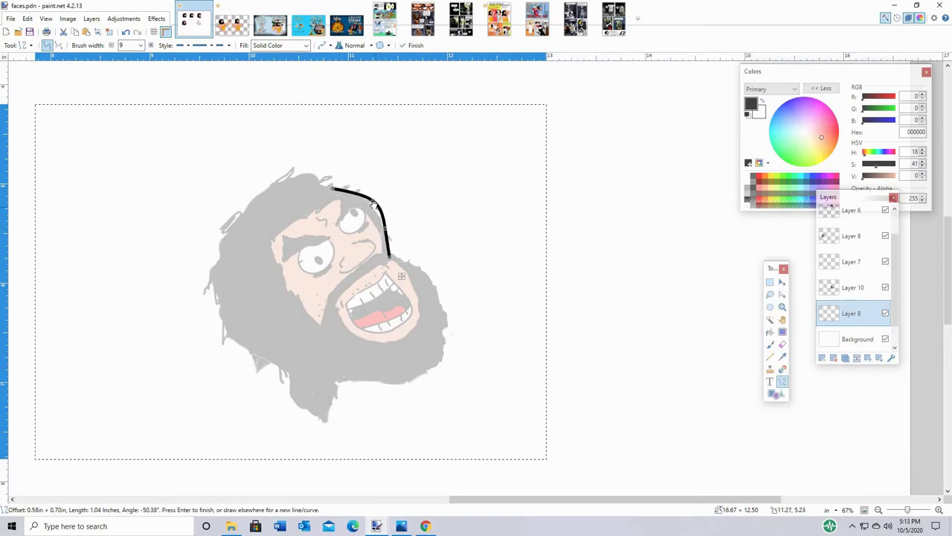
pyautogui.press('Return')
pyautogui.moveTo(333, 187)
pyautogui.mouseDown()
pyautogui.moveTo(302, 173)
pyautogui.moveTo(335, 190)
pyautogui.moveTo(277, 184)
pyautogui.moveTo(305, 174)
pyautogui.moveTo(278, 183)
pyautogui.moveTo(225, 243)
pyautogui.mouseUp()
pyautogui.press('Return')
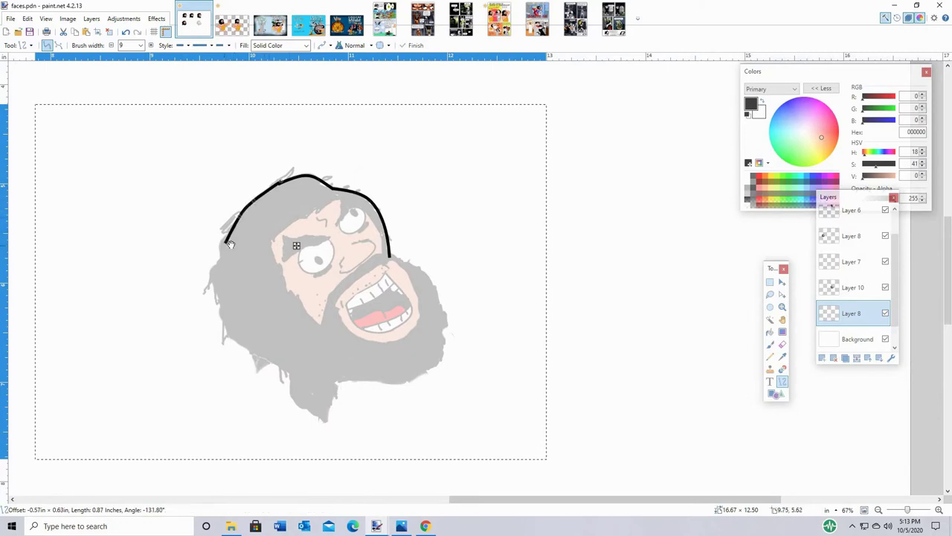
pyautogui.press('Return')
# Step: Continue the black curved outline down the back of the head and along the neck hair to its lowest point
pyautogui.moveTo(222, 242)
pyautogui.mouseDown()
pyautogui.moveTo(217, 330)
pyautogui.moveTo(234, 343)
pyautogui.moveTo(215, 321)
pyautogui.mouseUp()
pyautogui.press('Return')
pyautogui.moveTo(220, 288); pyautogui.dragTo(213, 291)
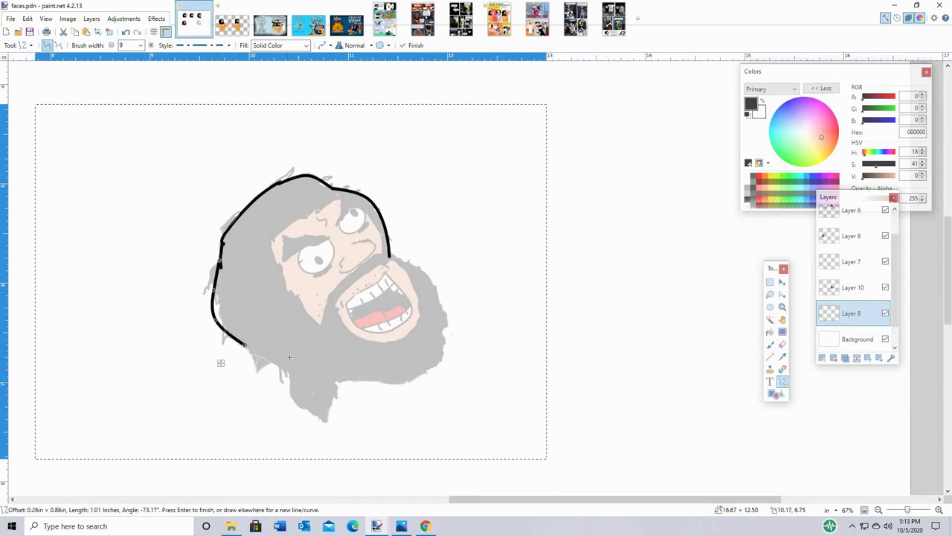
pyautogui.press('Return')
pyautogui.scroll(-3, 252, 236)
pyautogui.moveTo(243, 224)
pyautogui.mouseDown()
pyautogui.moveTo(295, 265)
pyautogui.moveTo(289, 257)
pyautogui.moveTo(294, 292)
pyautogui.mouseUp()
pyautogui.press('Return')
pyautogui.press('Return')
# Step: Close the head outline by tracing the front of the neck hair and the beard's edge, finishing with the Paintbrush at width 9
pyautogui.moveTo(334, 262); pyautogui.dragTo(334, 286)
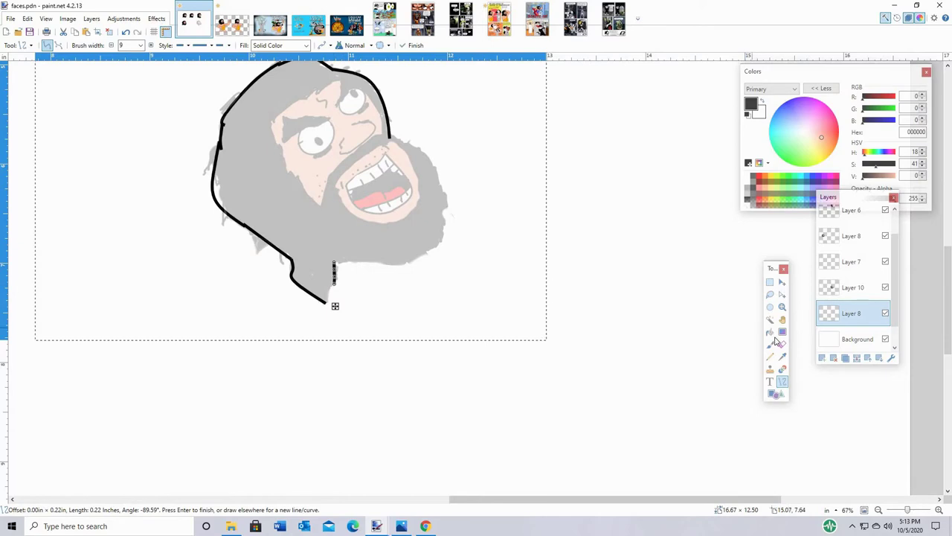
pyautogui.press('b')
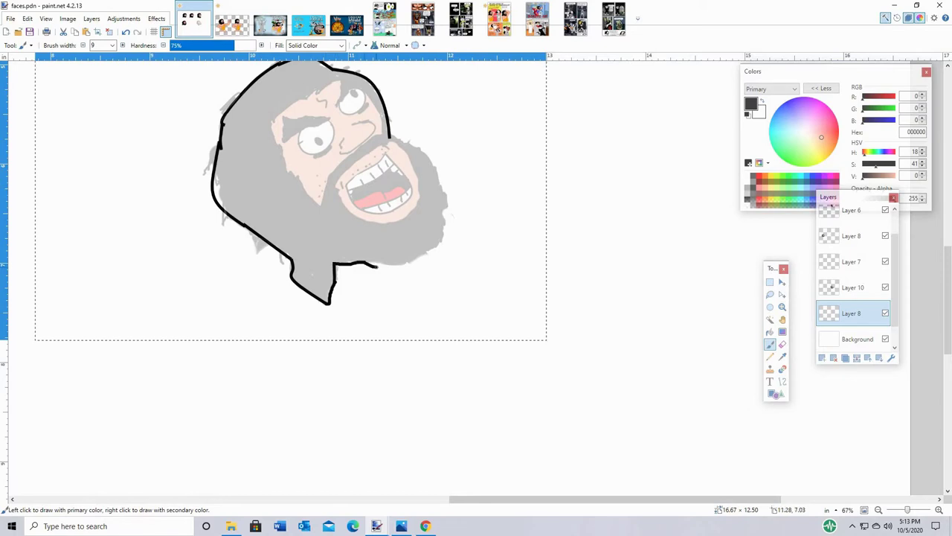
pyautogui.moveTo(443, 227)
pyautogui.mouseDown()
pyautogui.moveTo(447, 194)
pyautogui.moveTo(424, 154)
pyautogui.moveTo(392, 137)
pyautogui.mouseUp()
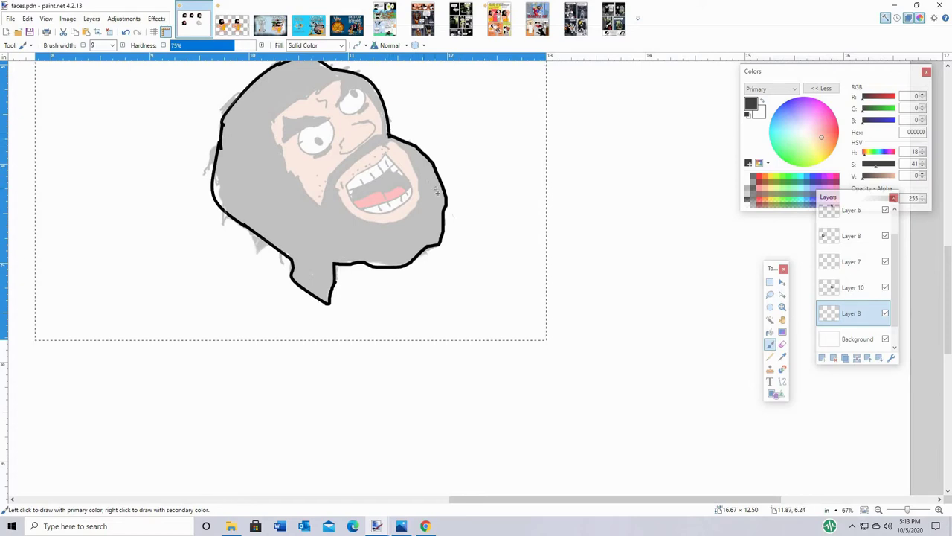
# Step: Trace the open mouth's outline and the edges of the upper and lower teeth with the black Paintbrush
pyautogui.scroll(3, 436, 187)
pyautogui.moveTo(350, 301); pyautogui.dragTo(389, 273)
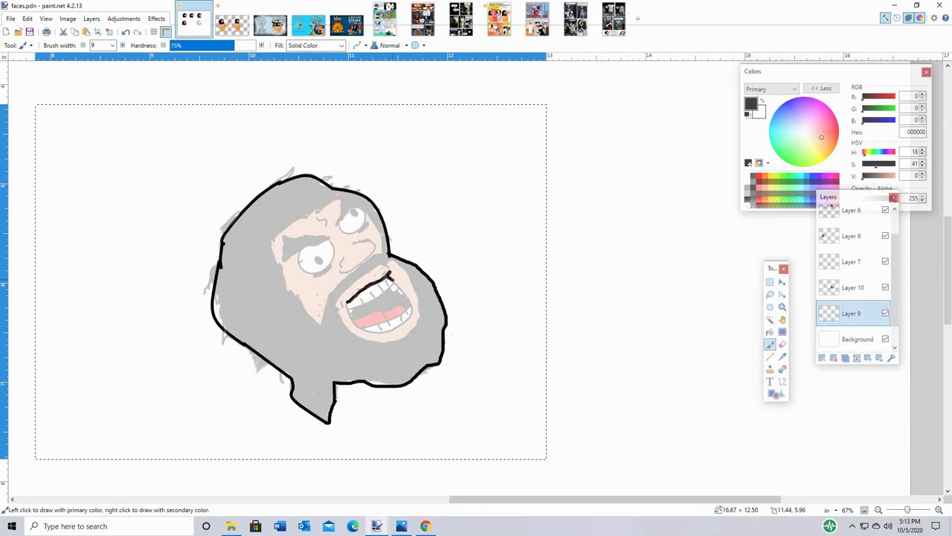
pyautogui.moveTo(414, 315)
pyautogui.mouseDown()
pyautogui.moveTo(394, 332)
pyautogui.moveTo(359, 332)
pyautogui.mouseUp()
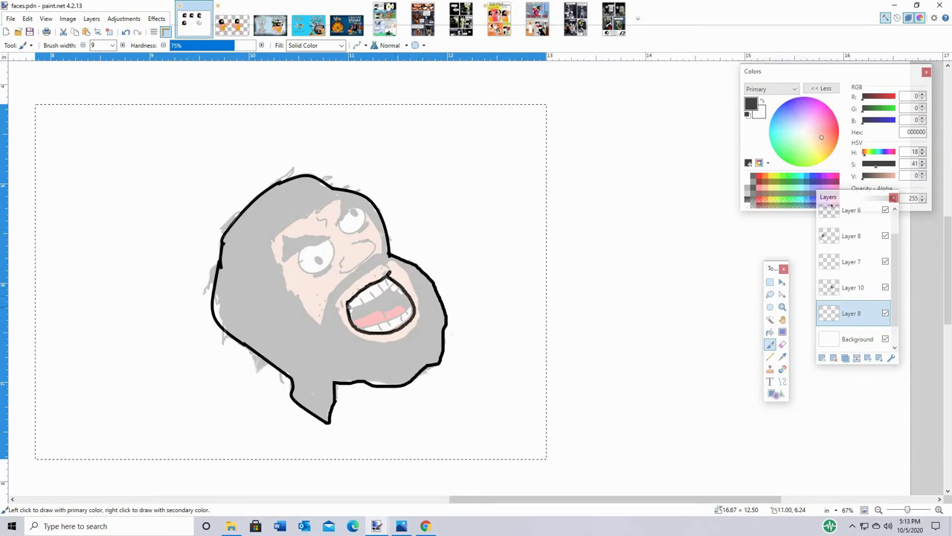
pyautogui.moveTo(369, 298); pyautogui.dragTo(389, 280)
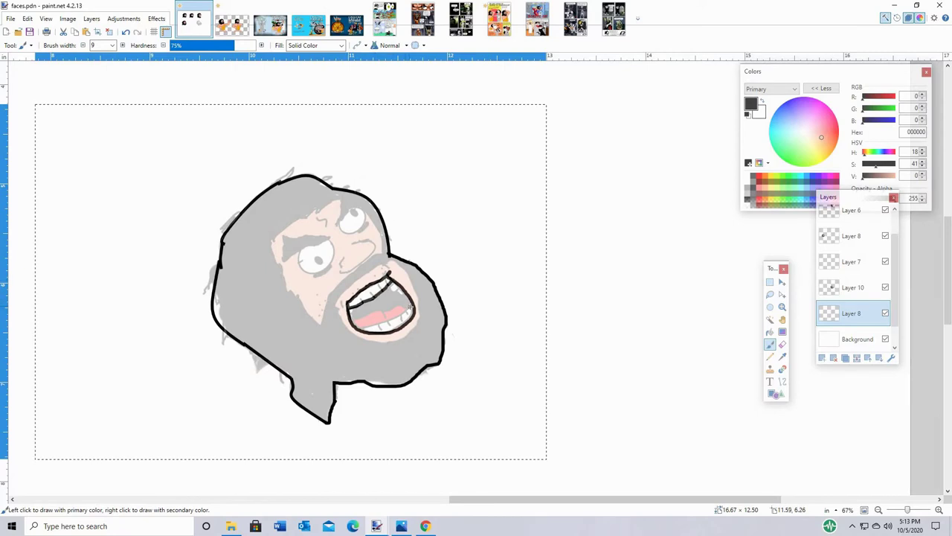
pyautogui.moveTo(382, 323); pyautogui.dragTo(363, 329)
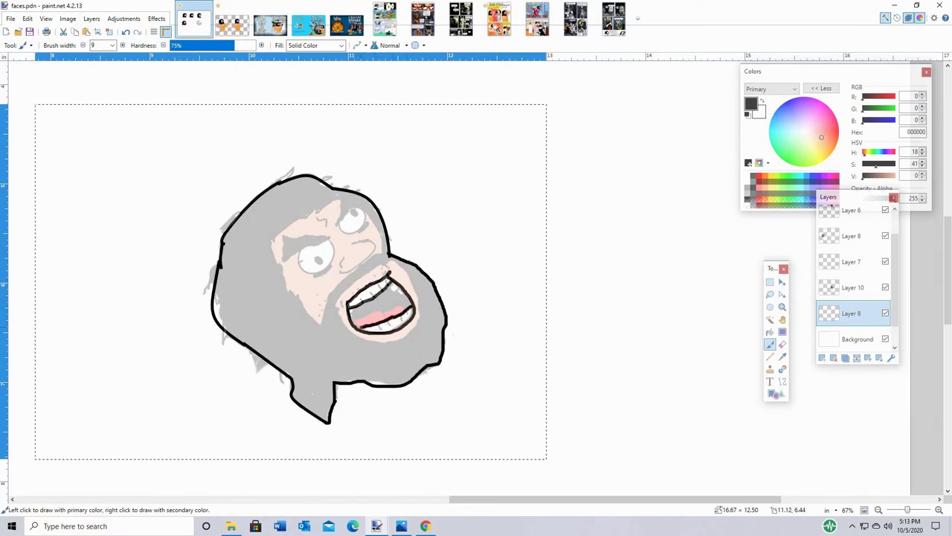
# Step: Draw black ellipse outlines around both eyes, making the smaller one about 0.26 × 0.25 in
pyautogui.click(776, 395)
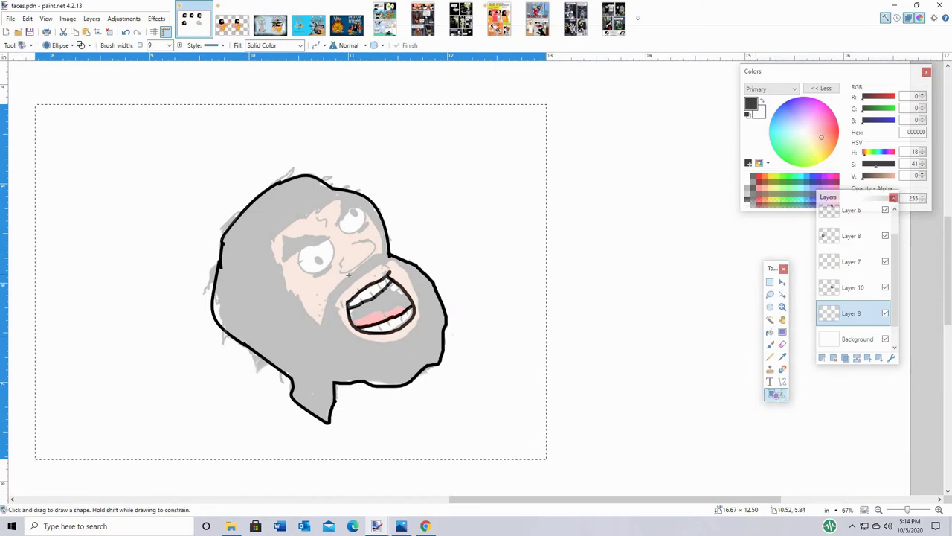
pyautogui.moveTo(334, 271); pyautogui.dragTo(296, 239)
pyautogui.moveTo(364, 230); pyautogui.dragTo(338, 209)
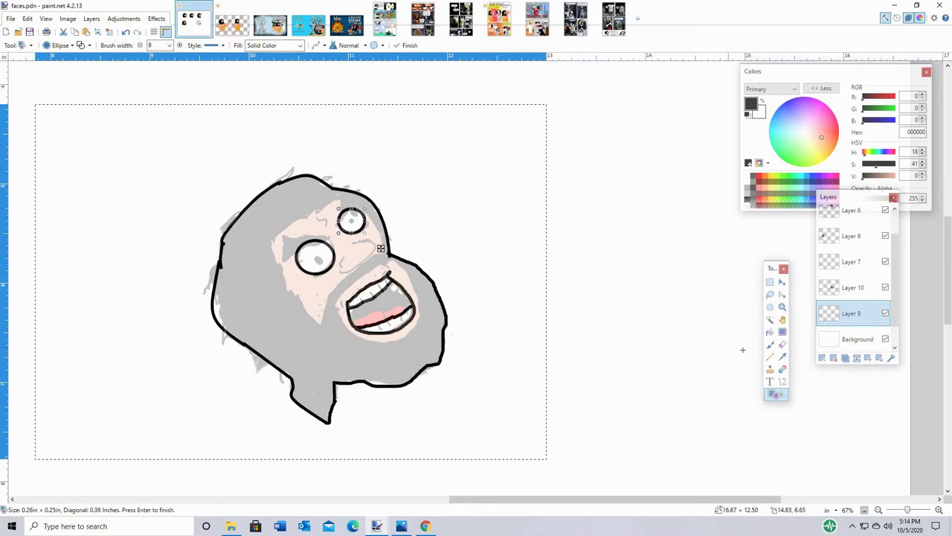
pyautogui.press('Return')
# Step: Outline both eyebrows with the Paintbrush and fill them with black
pyautogui.click(774, 344)
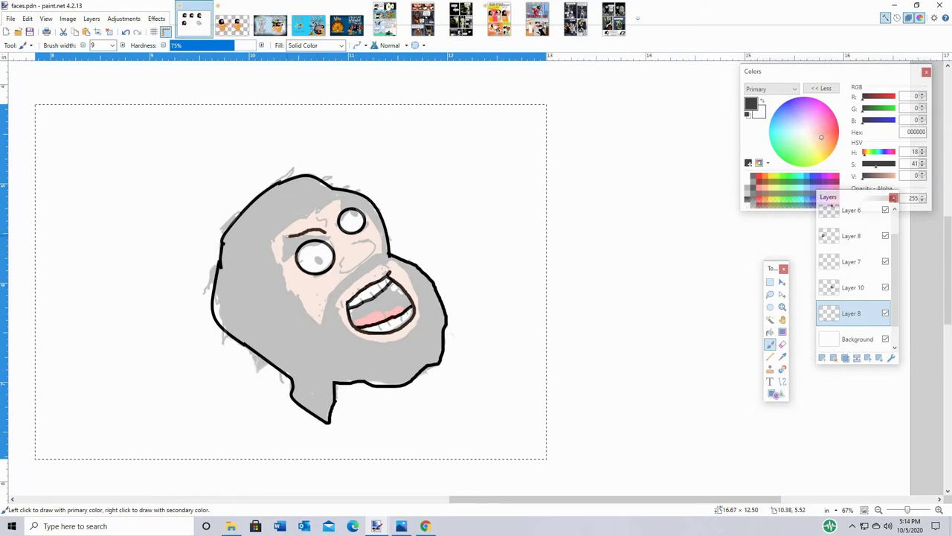
pyautogui.moveTo(282, 248); pyautogui.dragTo(290, 260)
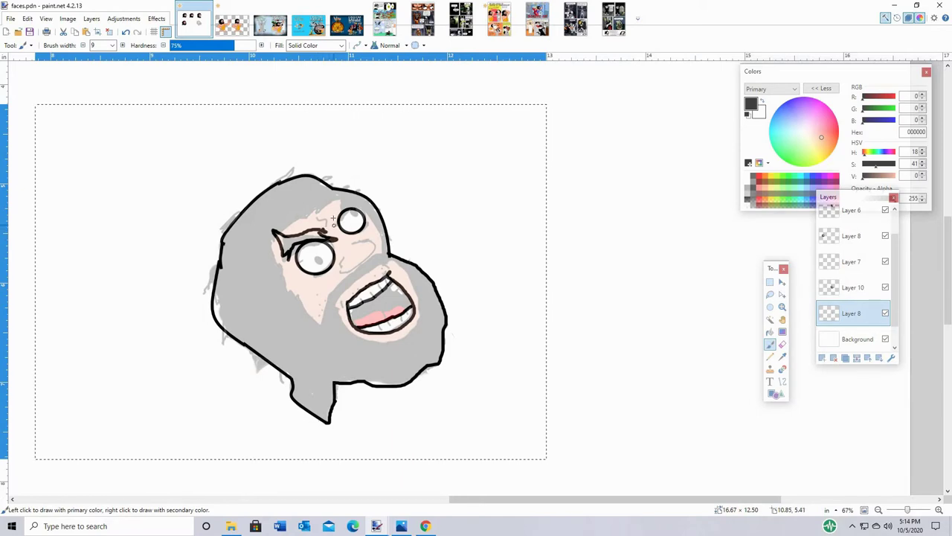
pyautogui.moveTo(334, 214); pyautogui.dragTo(352, 177)
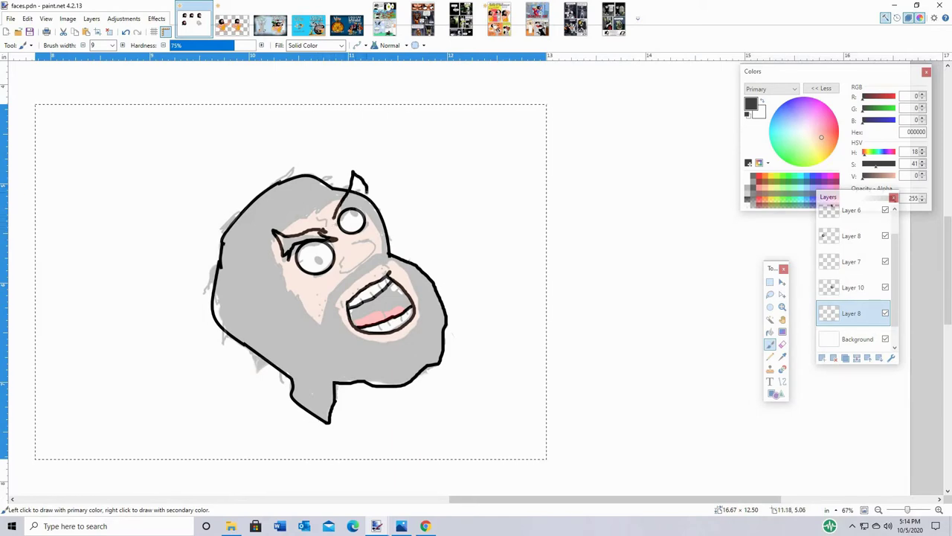
pyautogui.moveTo(361, 203); pyautogui.dragTo(331, 221)
pyautogui.click(770, 333)
pyautogui.click(357, 186)
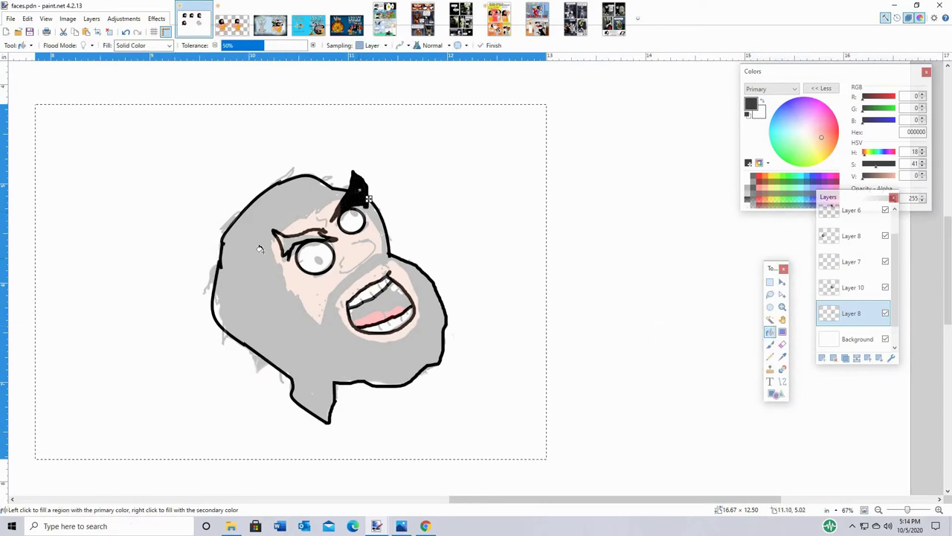
pyautogui.click(287, 240)
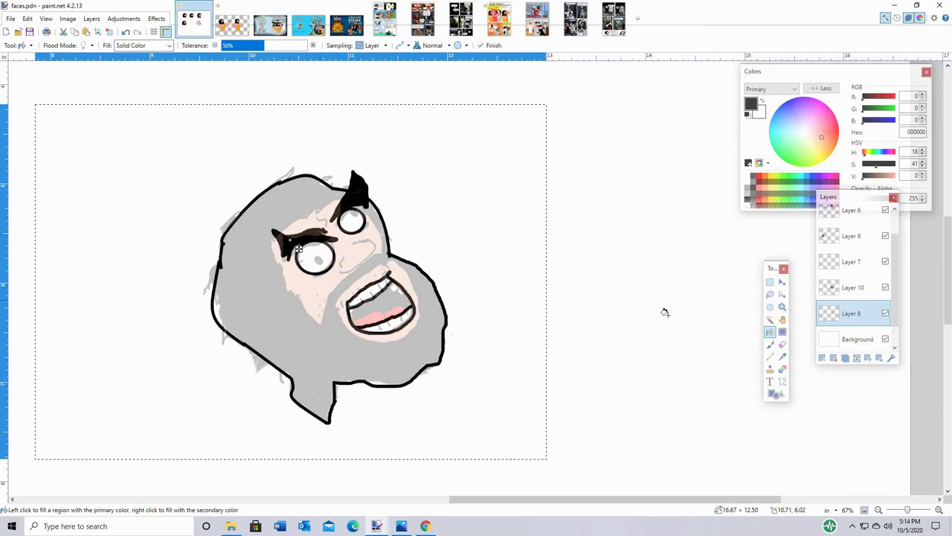
# Step: Clear the rectangular selection and trace the nose with a bent black curve
pyautogui.click(770, 282)
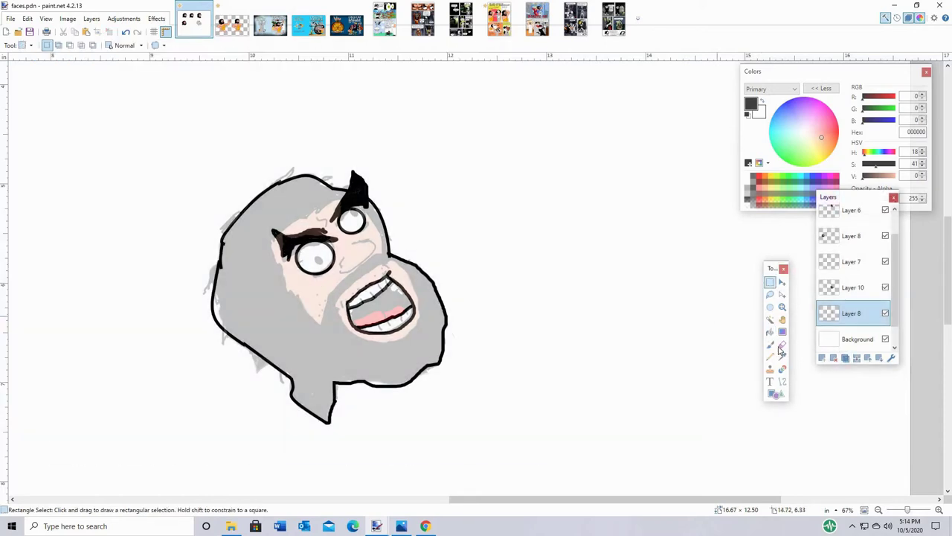
pyautogui.click(782, 381)
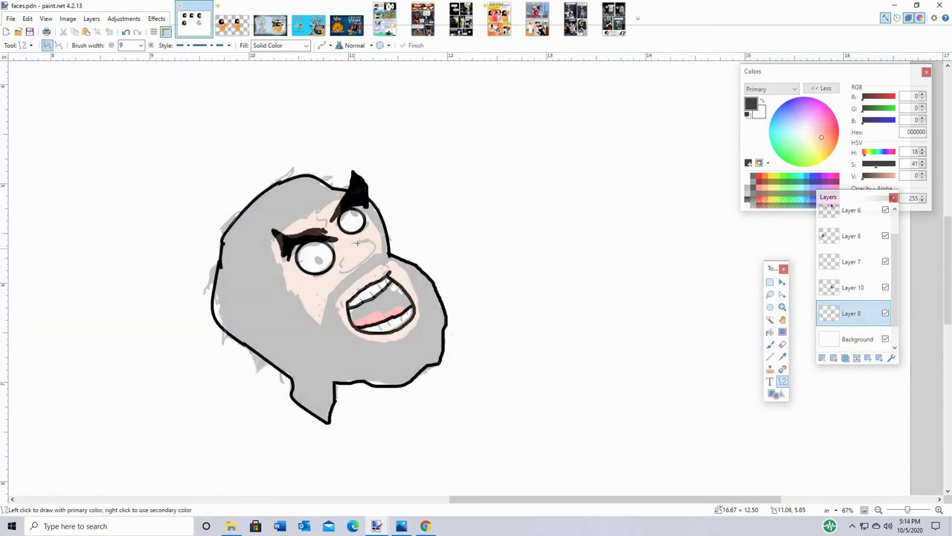
pyautogui.moveTo(356, 241)
pyautogui.mouseDown()
pyautogui.moveTo(375, 252)
pyautogui.moveTo(349, 276)
pyautogui.moveTo(374, 250)
pyautogui.moveTo(367, 240)
pyautogui.mouseUp()
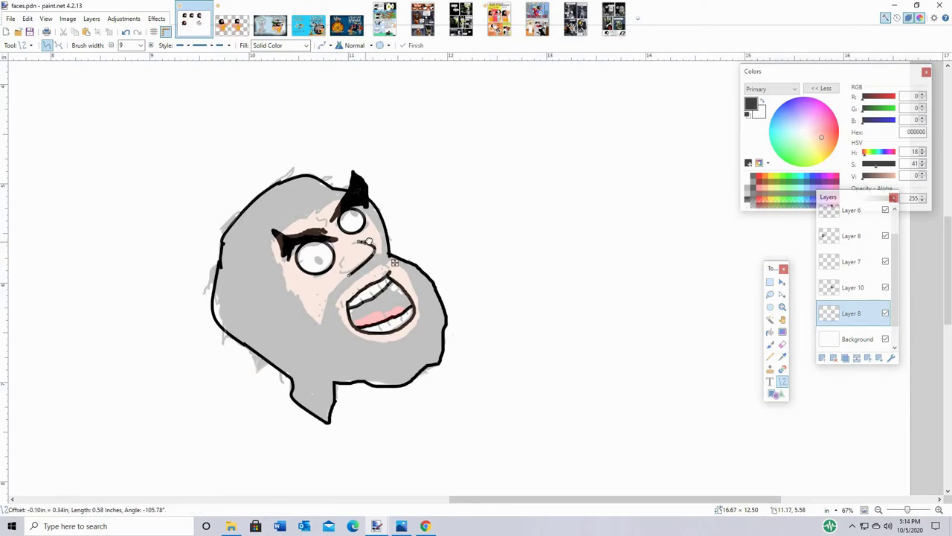
pyautogui.moveTo(349, 275); pyautogui.dragTo(343, 273)
pyautogui.press('Return')
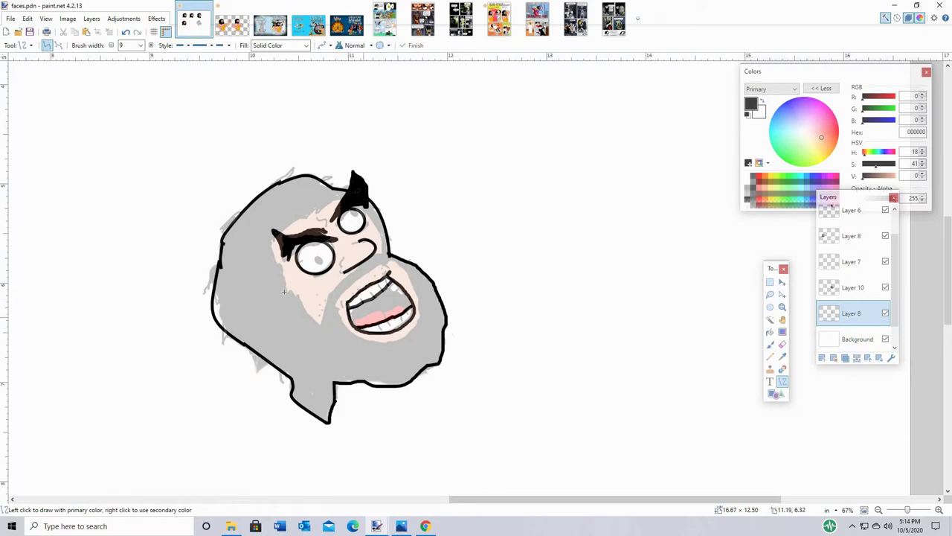
# Step: Trace the cheek line, the beard's inner edge around the open mouth, and the face's hairline with the black Paintbrush
pyautogui.click(770, 343)
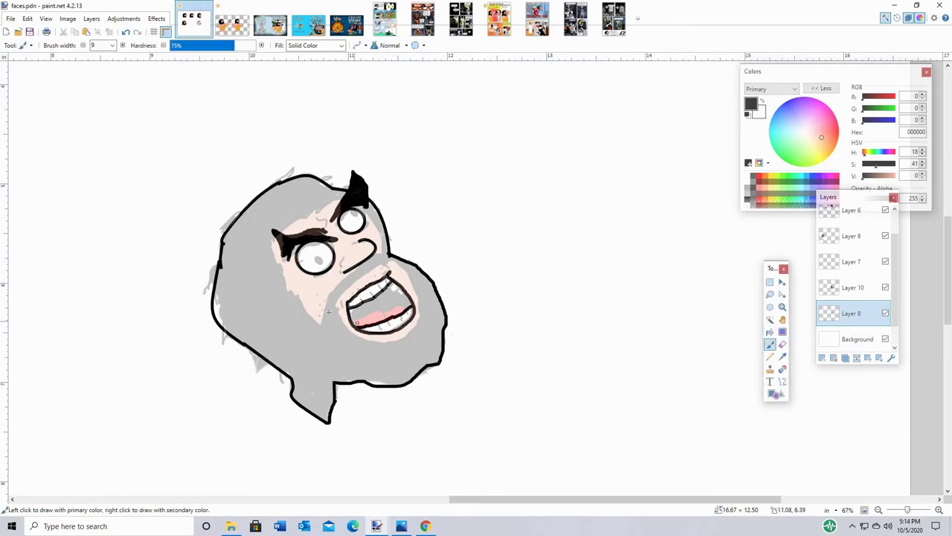
pyautogui.moveTo(323, 320); pyautogui.dragTo(334, 292)
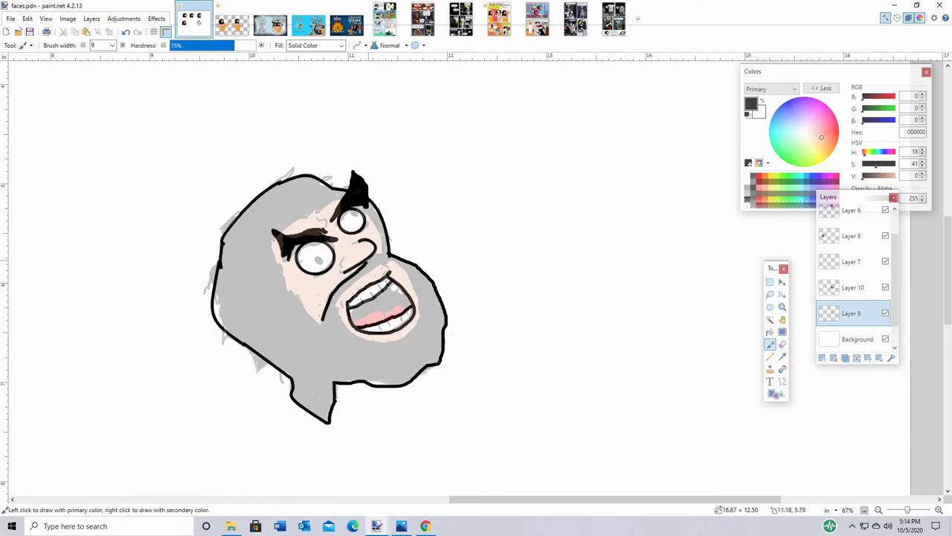
pyautogui.click(385, 264)
pyautogui.moveTo(398, 263)
pyautogui.mouseDown()
pyautogui.moveTo(417, 322)
pyautogui.moveTo(389, 342)
pyautogui.moveTo(353, 333)
pyautogui.moveTo(338, 314)
pyautogui.moveTo(342, 288)
pyautogui.moveTo(375, 265)
pyautogui.mouseUp()
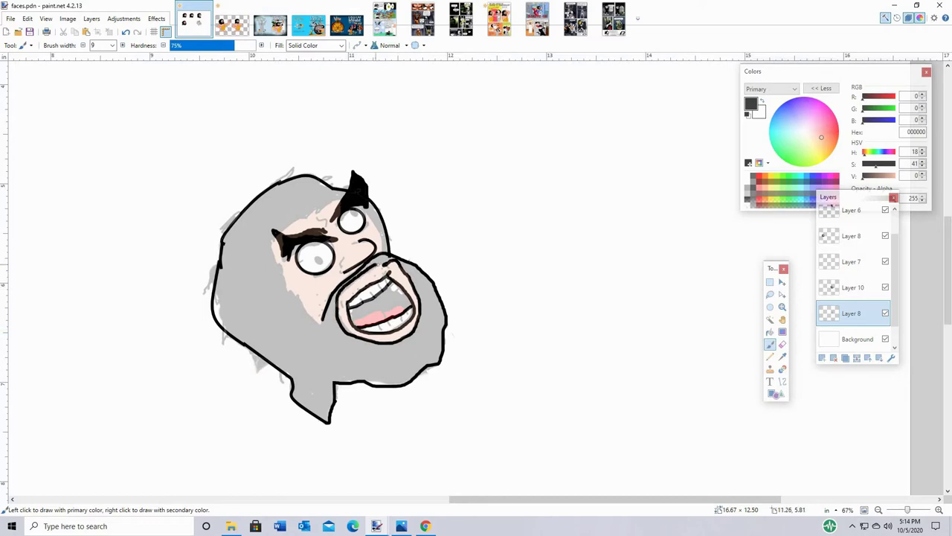
pyautogui.moveTo(330, 202)
pyautogui.mouseDown()
pyautogui.moveTo(310, 224)
pyautogui.moveTo(263, 236)
pyautogui.moveTo(319, 322)
pyautogui.mouseUp()
pyautogui.moveTo(328, 202); pyautogui.dragTo(340, 198)
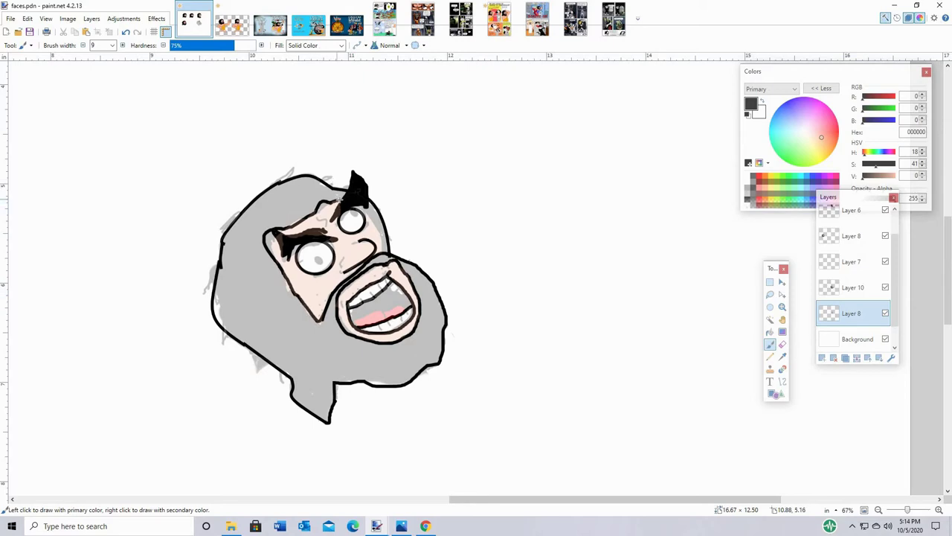
# Step: Trace the face's edge beside the smaller eye, the nostril crease, and the tongue's outline in black
pyautogui.moveTo(381, 250); pyautogui.dragTo(371, 219)
pyautogui.moveTo(355, 320); pyautogui.dragTo(408, 306)
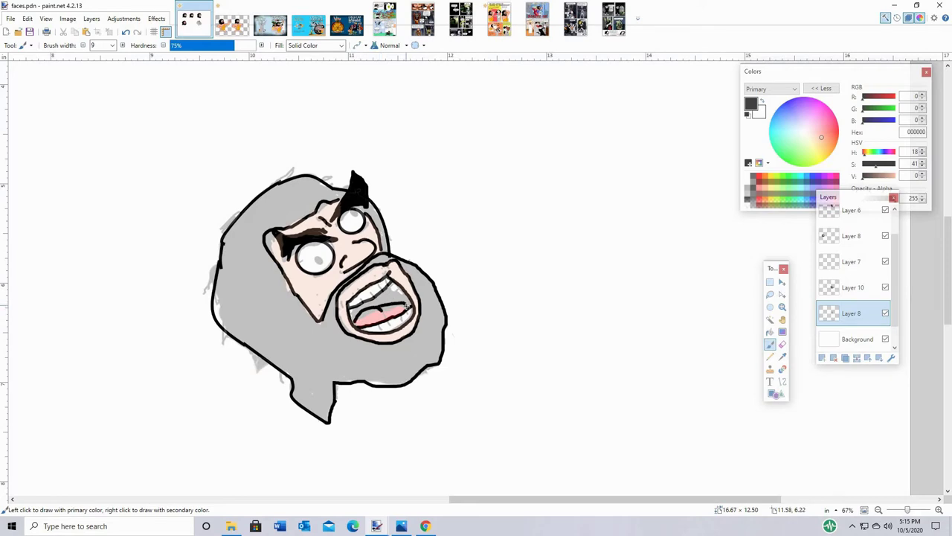
pyautogui.moveTo(353, 321); pyautogui.dragTo(362, 328)
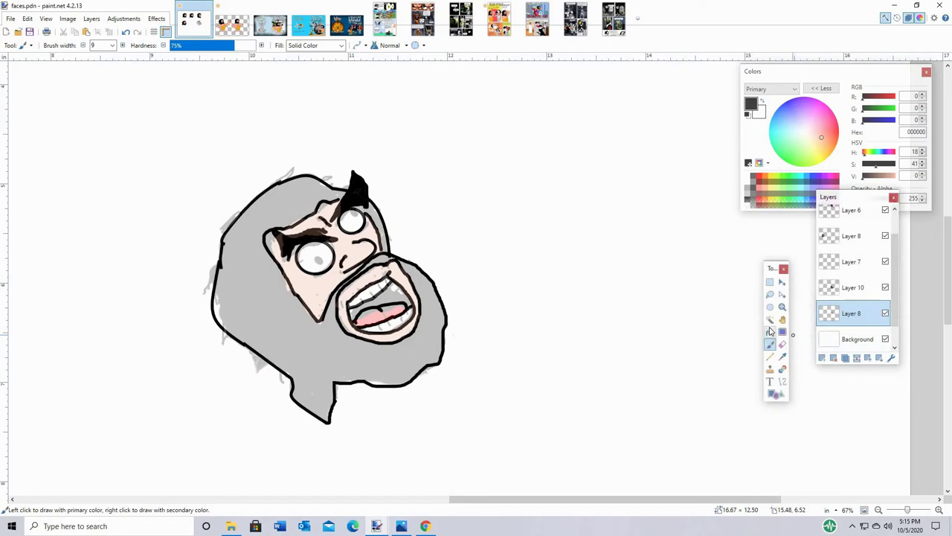
# Step: Restore the faded guide head on Layer 10 to an opacity of 255 and view it alongside the other heads
pyautogui.press('z')
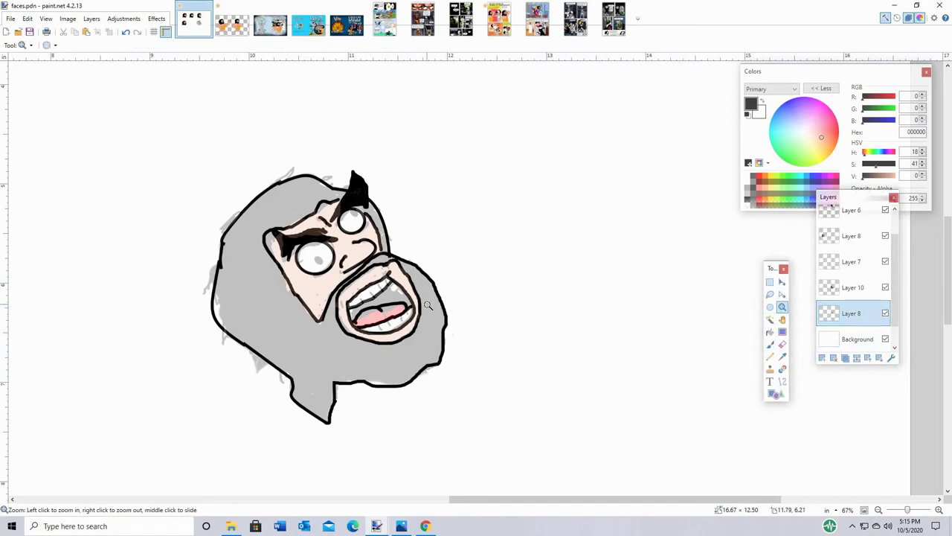
pyautogui.click(429, 305)
pyautogui.scroll(1, 366, 331)
pyautogui.scroll(-2, 366, 325)
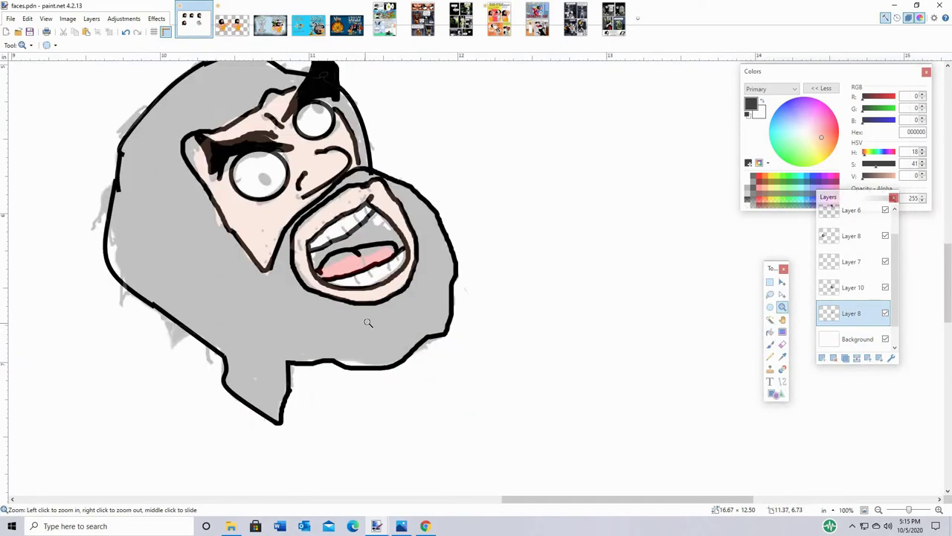
pyautogui.rightClick(368, 322)
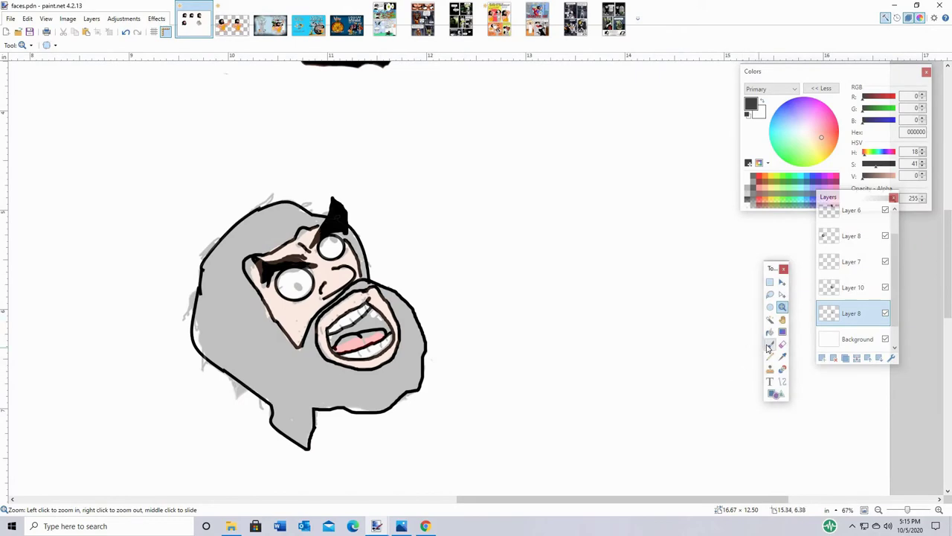
pyautogui.click(770, 346)
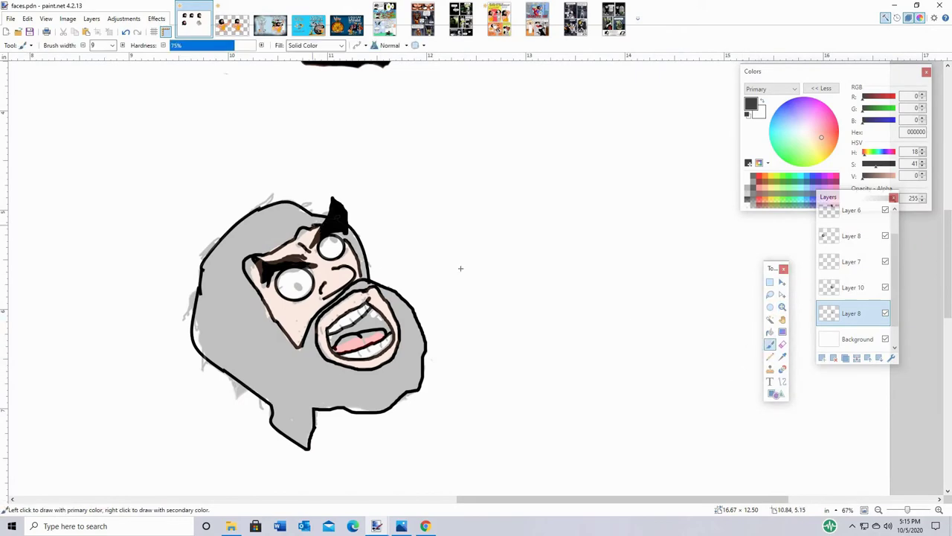
pyautogui.click(782, 307)
pyautogui.rightClick(680, 341)
pyautogui.rightClick(680, 341)
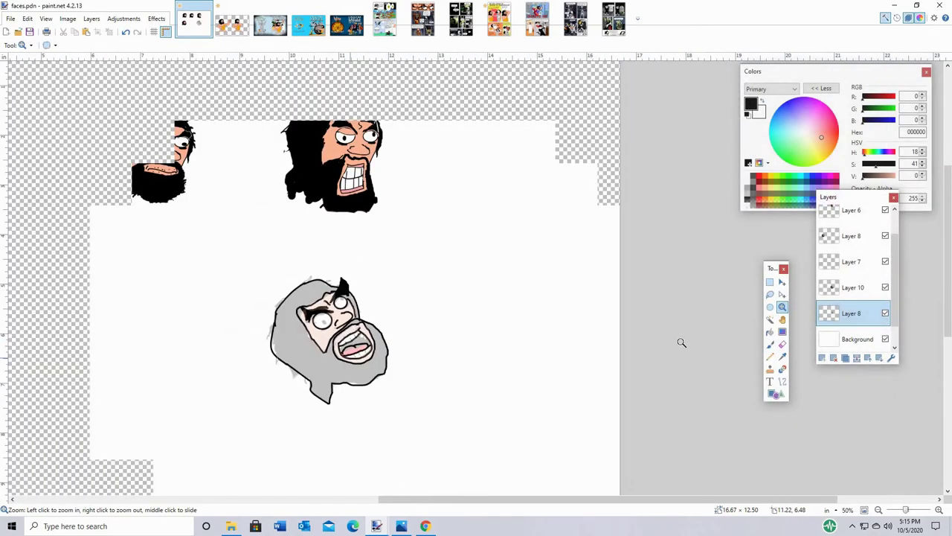
pyautogui.doubleClick(862, 291)
pyautogui.click(543, 293)
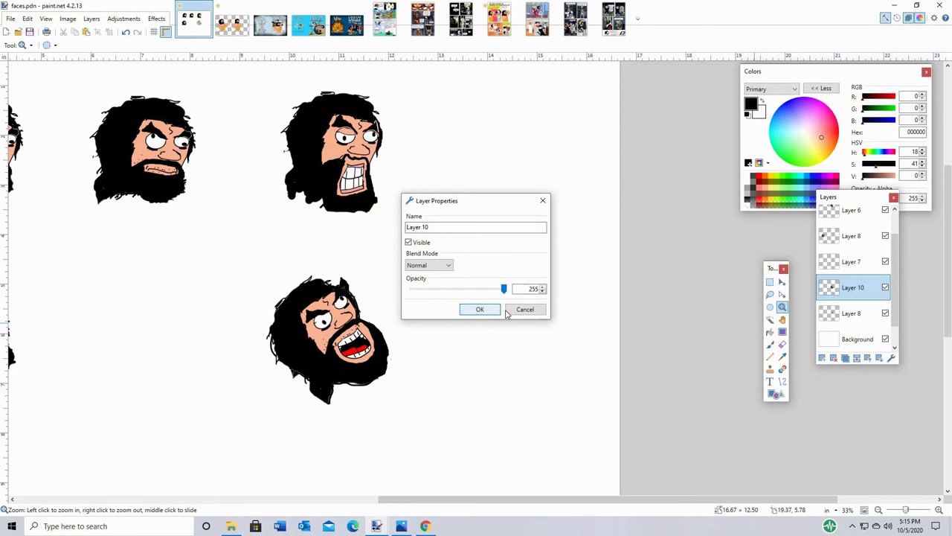
pyautogui.click(480, 309)
pyautogui.moveTo(426, 499); pyautogui.dragTo(369, 499)
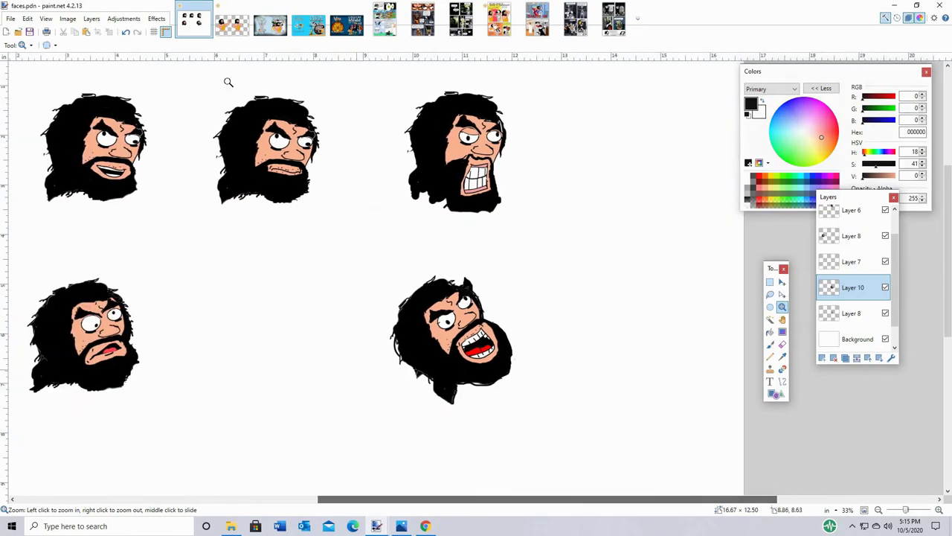
# Step: Switch to the video.pdn image and examine the finished caveman figures up close
pyautogui.click(231, 26)
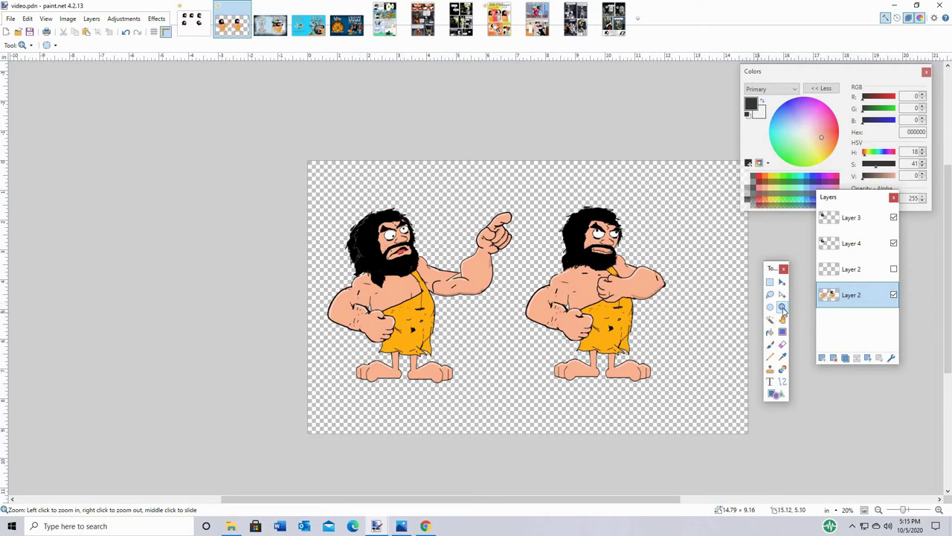
pyautogui.click(596, 294)
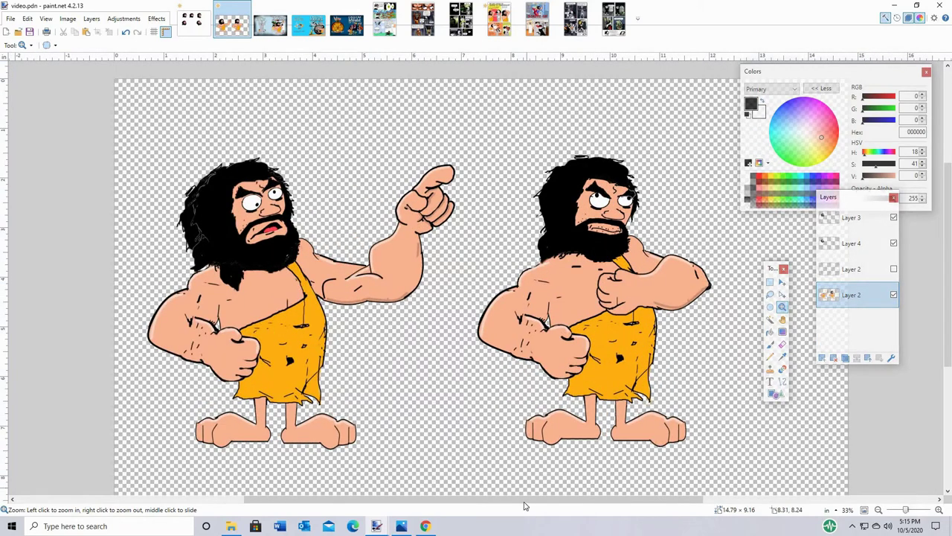
pyautogui.click(470, 365)
pyautogui.click(414, 304)
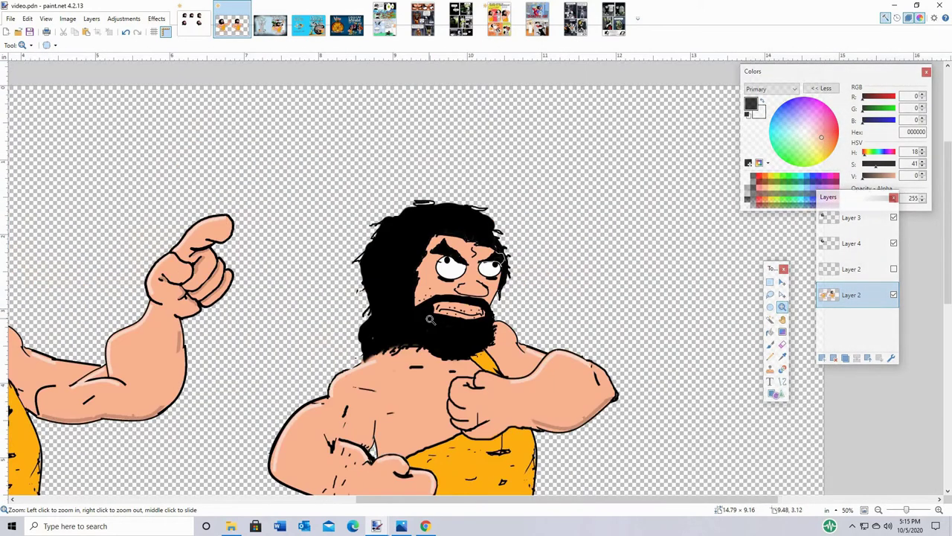
pyautogui.scroll(2, 409, 317)
pyautogui.scroll(-5, 409, 316)
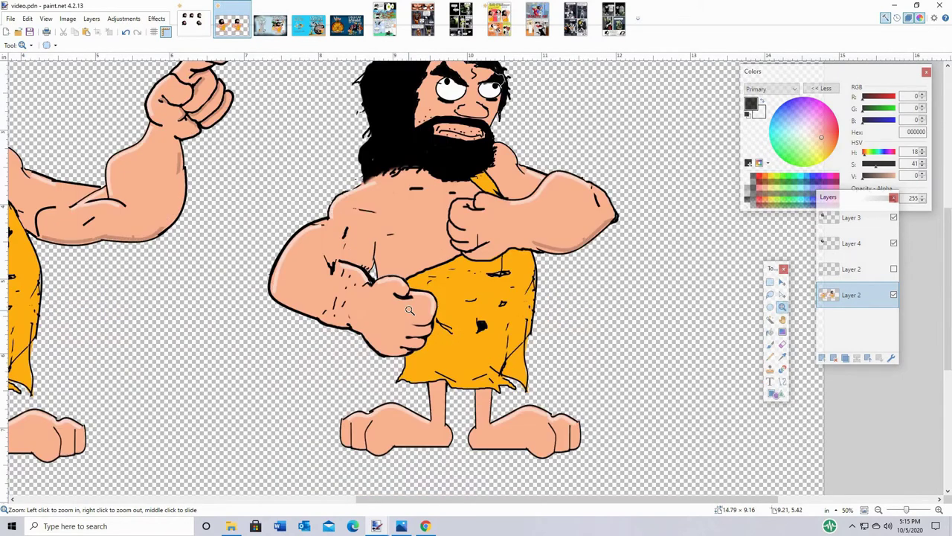
pyautogui.scroll(3, 409, 313)
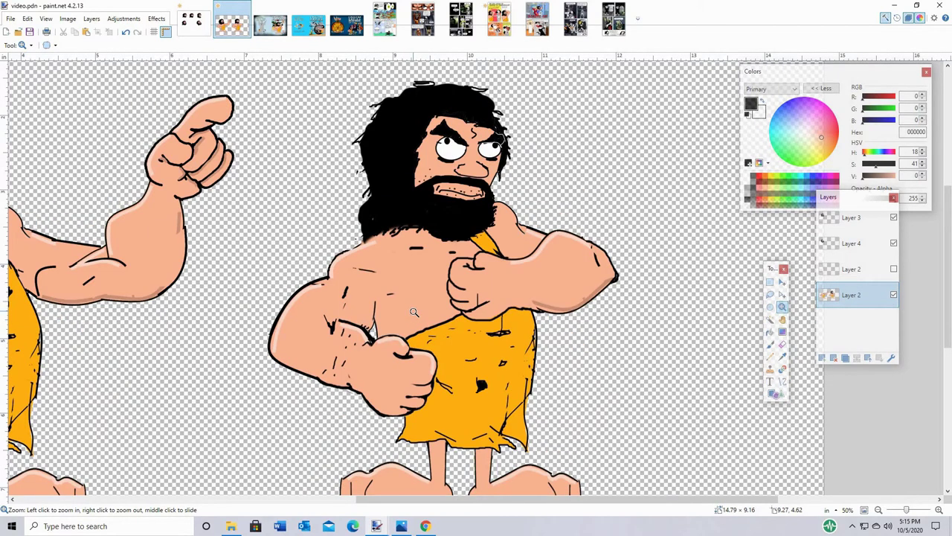
pyautogui.click(413, 311)
pyautogui.scroll(3, 415, 311)
pyautogui.rightClick(415, 311)
pyautogui.rightClick(415, 312)
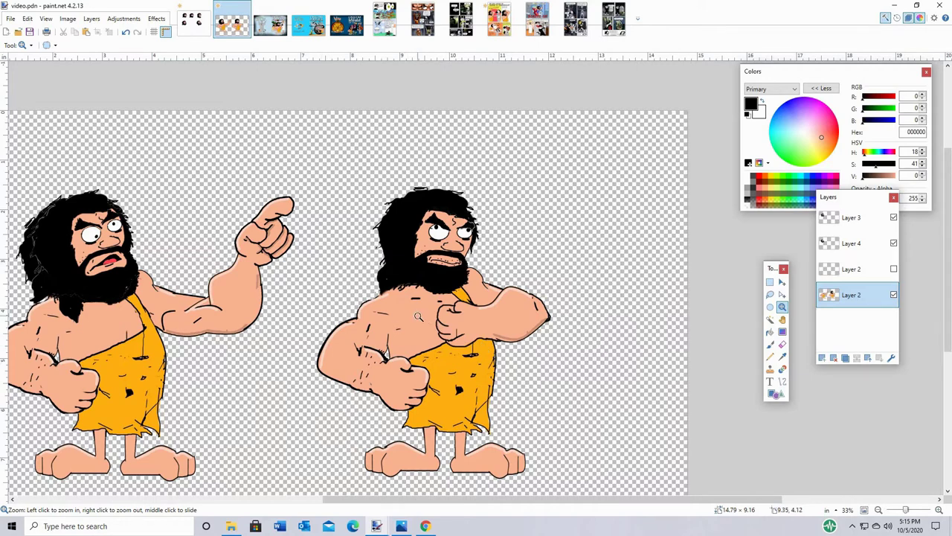
# Step: Sample the skin tone on the second caveman's bent forearm as the primary colour with the Color Picker
pyautogui.click(442, 313)
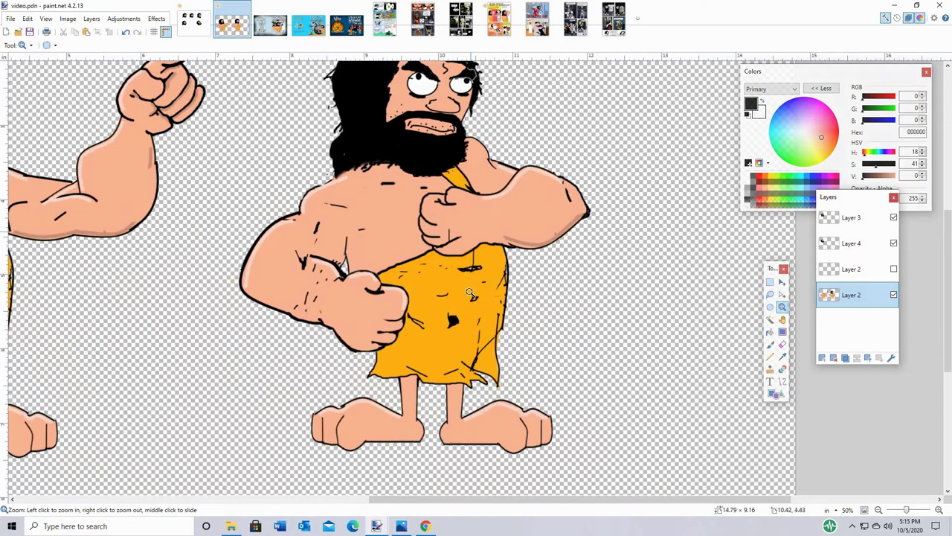
pyautogui.click(436, 316)
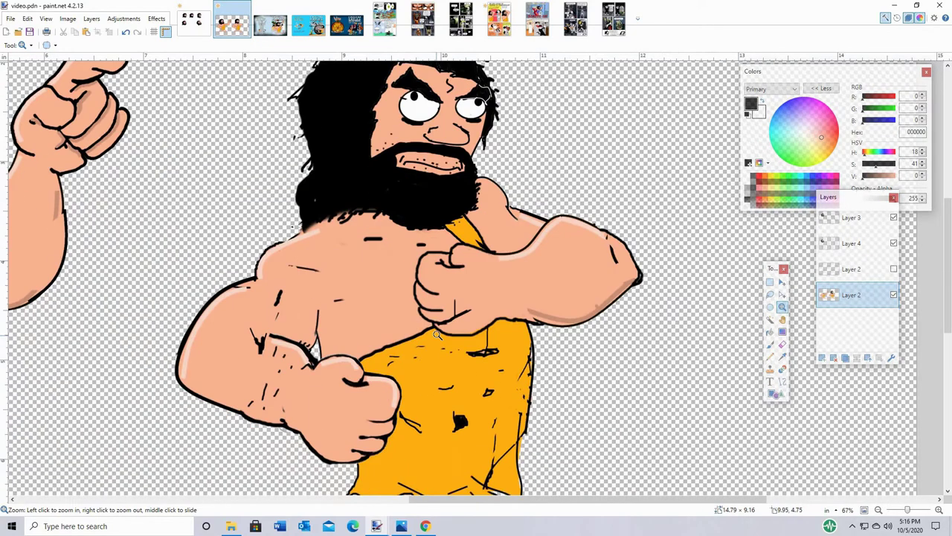
pyautogui.click(449, 305)
pyautogui.click(485, 301)
pyautogui.click(782, 357)
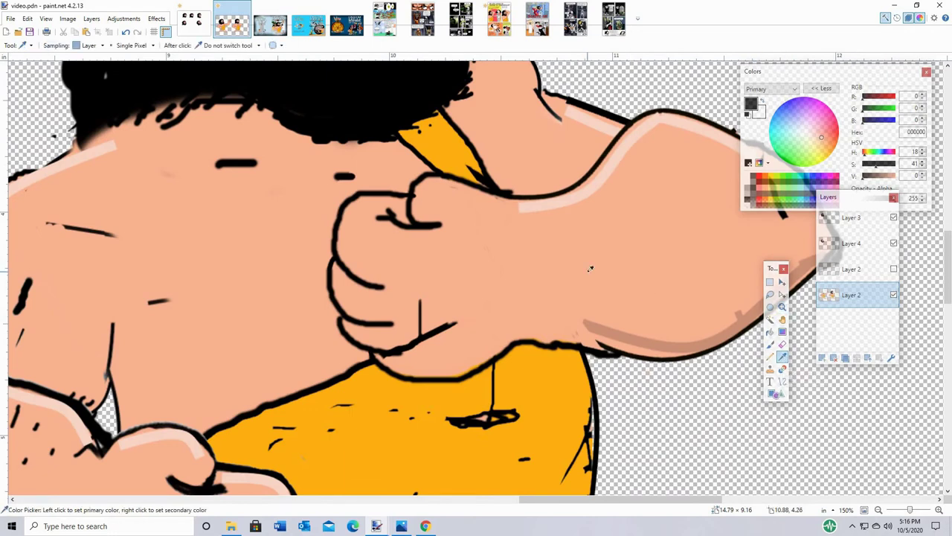
pyautogui.click(698, 348)
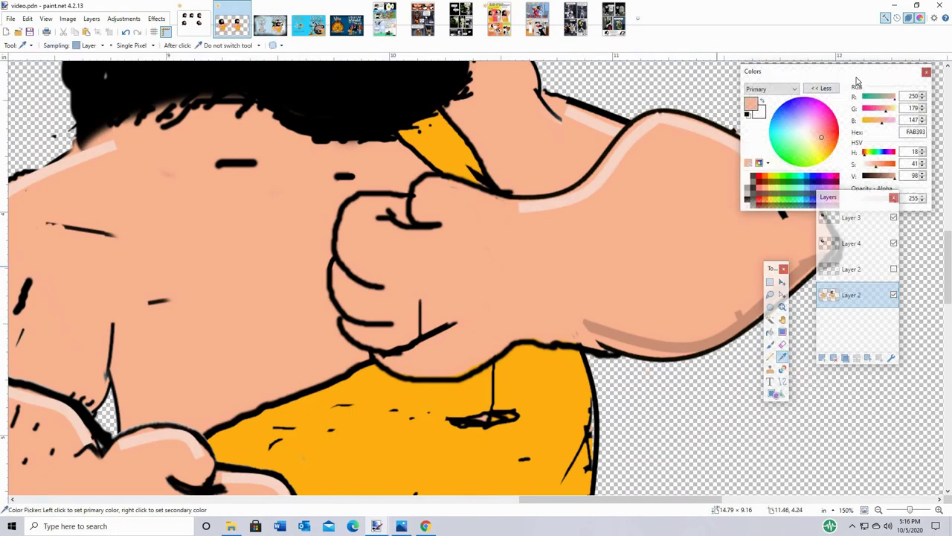
# Step: Lower the primary colour's saturation to 20 and further to 12 for a paler highlight tone
pyautogui.moveTo(848, 78); pyautogui.dragTo(828, 78)
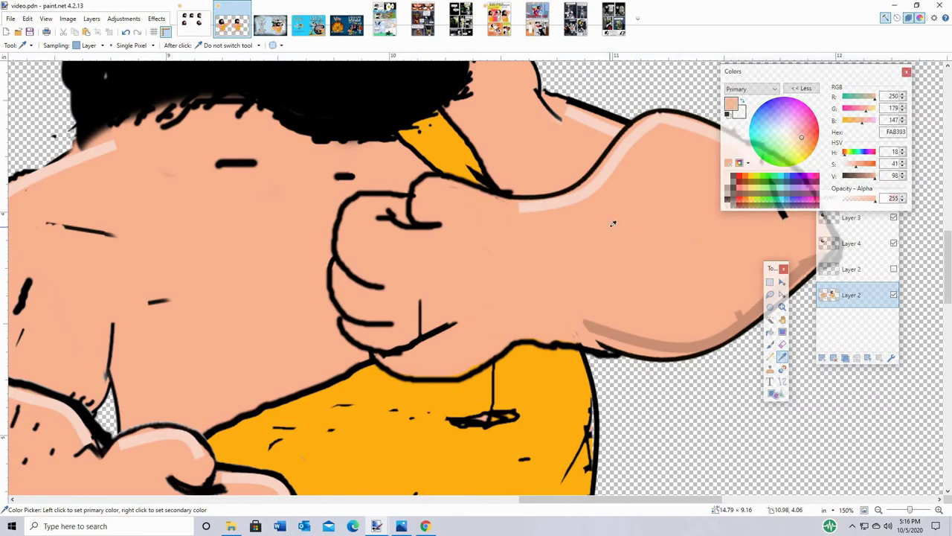
pyautogui.scroll(1, 632, 238)
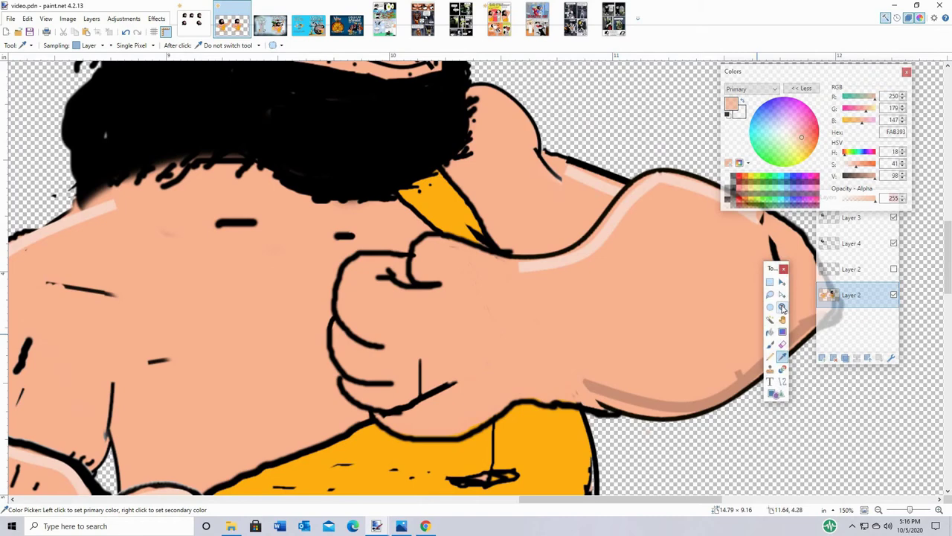
pyautogui.moveTo(563, 500); pyautogui.dragTo(576, 500)
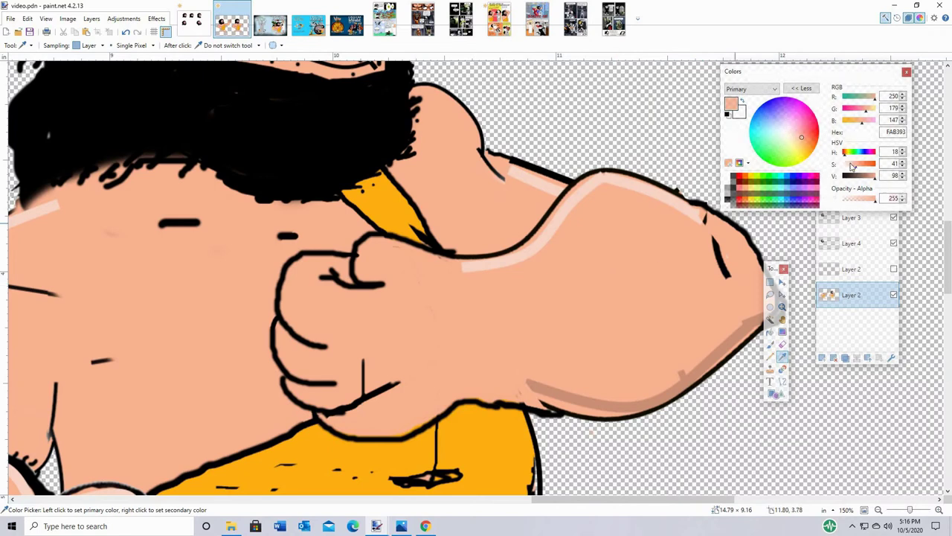
pyautogui.moveTo(855, 169); pyautogui.dragTo(850, 170)
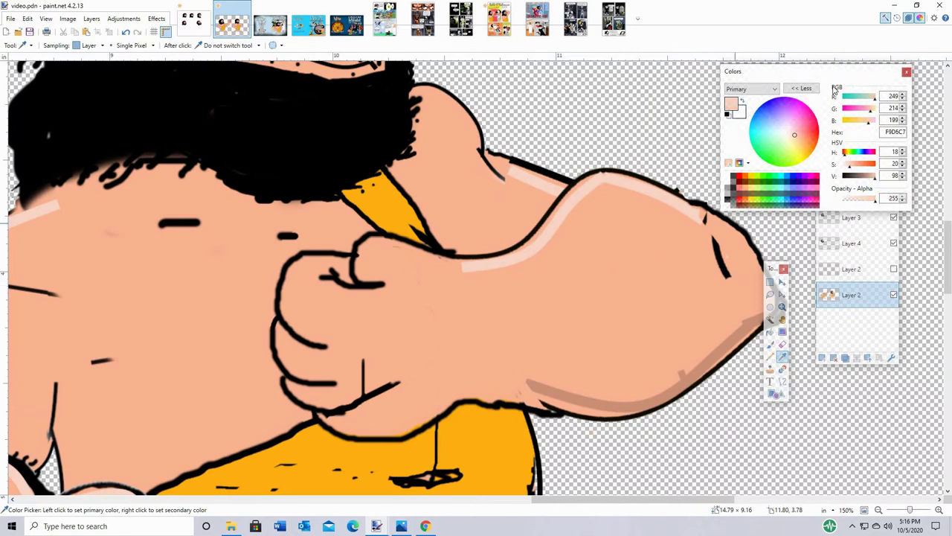
pyautogui.moveTo(849, 169); pyautogui.dragTo(846, 170)
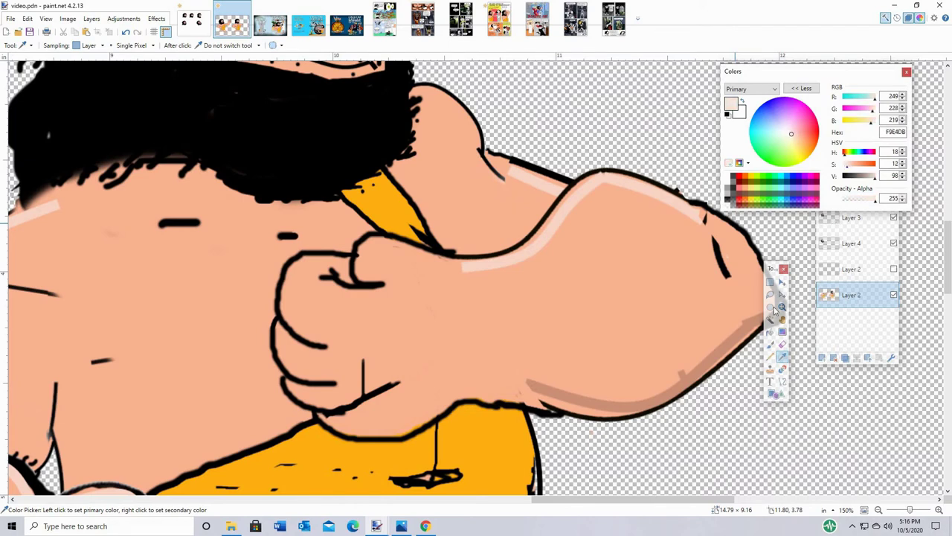
# Step: Sample the pale highlight along the forearm's upper edge as the primary colour and examine the arm's highlights up close
pyautogui.click(678, 205)
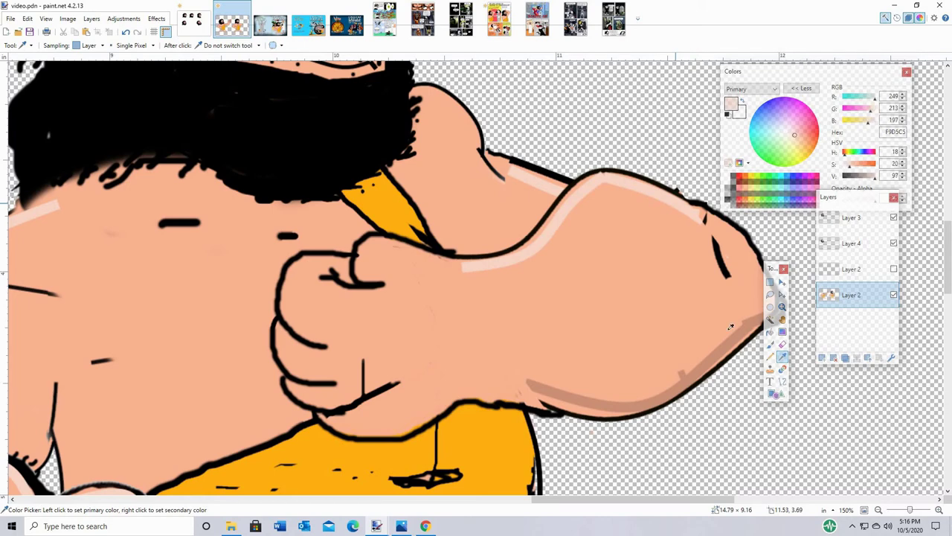
pyautogui.click(781, 307)
pyautogui.click(588, 222)
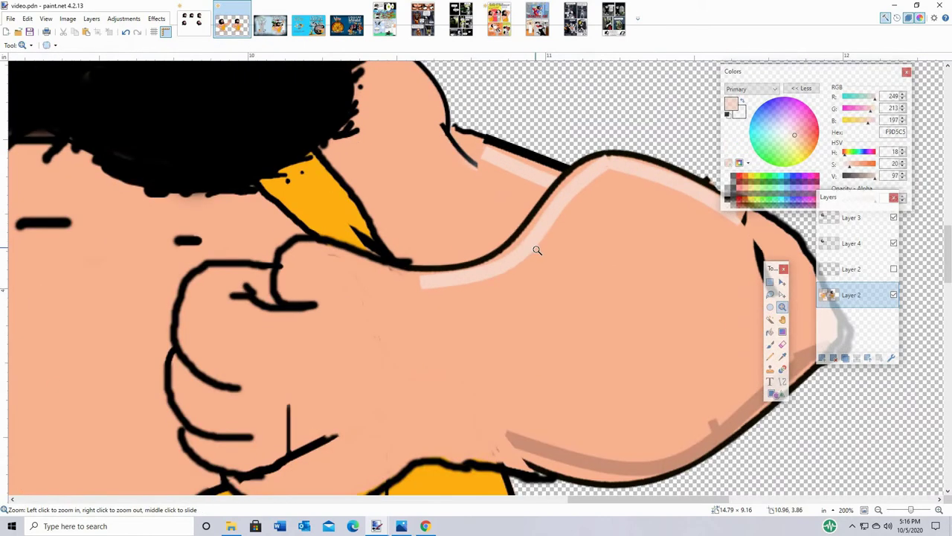
pyautogui.scroll(1, 576, 264)
pyautogui.rightClick(581, 265)
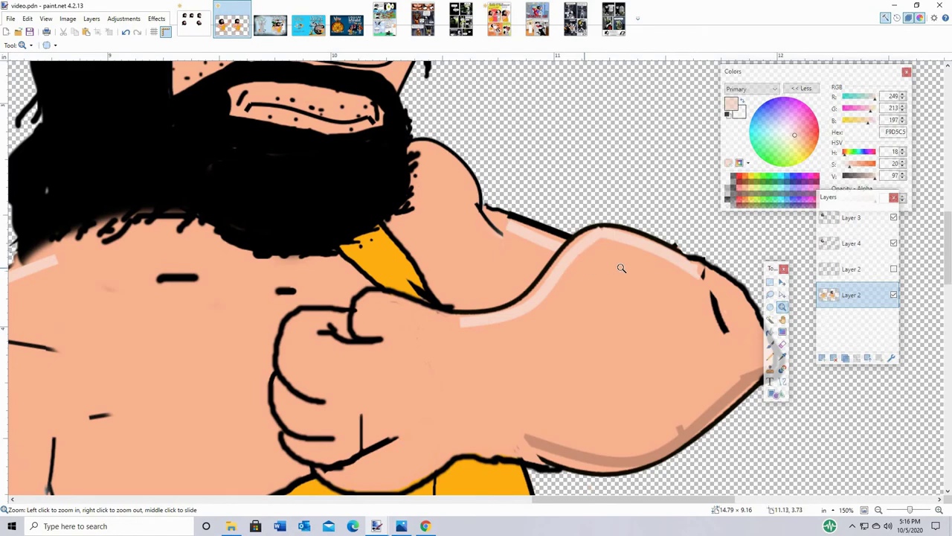
pyautogui.click(608, 270)
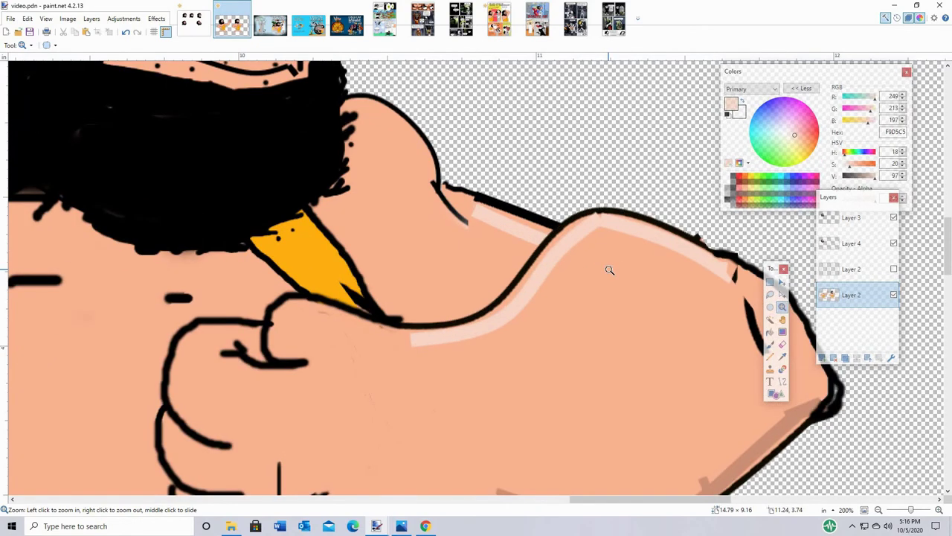
pyautogui.rightClick(609, 270)
pyautogui.rightClick(609, 269)
pyautogui.rightClick(610, 269)
pyautogui.rightClick(610, 269)
pyautogui.rightClick(609, 270)
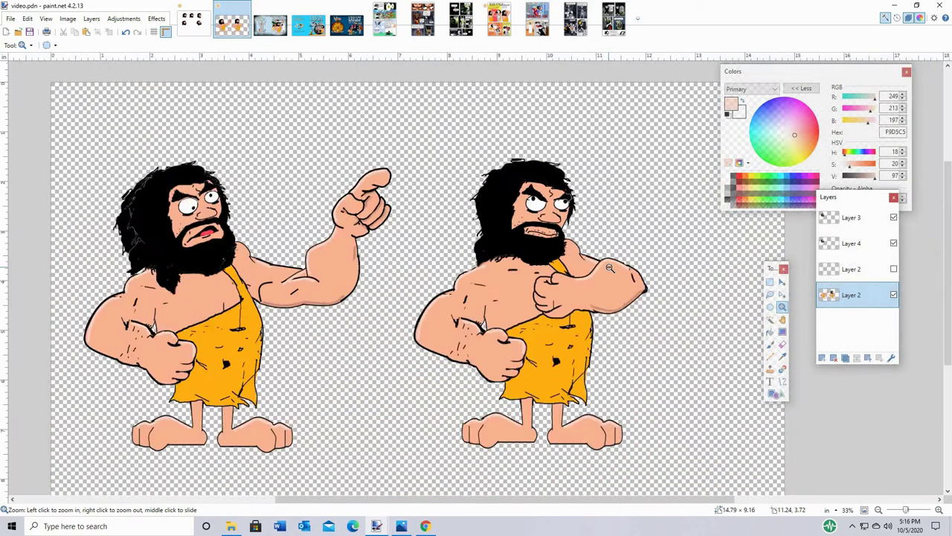
pyautogui.rightClick(609, 270)
pyautogui.rightClick(609, 270)
pyautogui.scroll(1, 567, 282)
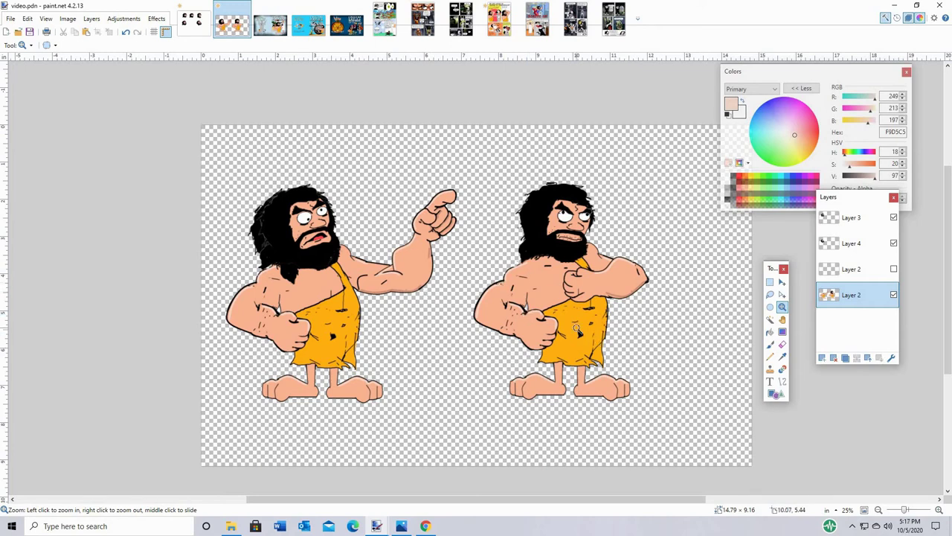
# Step: Examine the darker shading along the underside of the second caveman's bent forearm
pyautogui.click(632, 308)
pyautogui.click(621, 418)
pyautogui.click(606, 417)
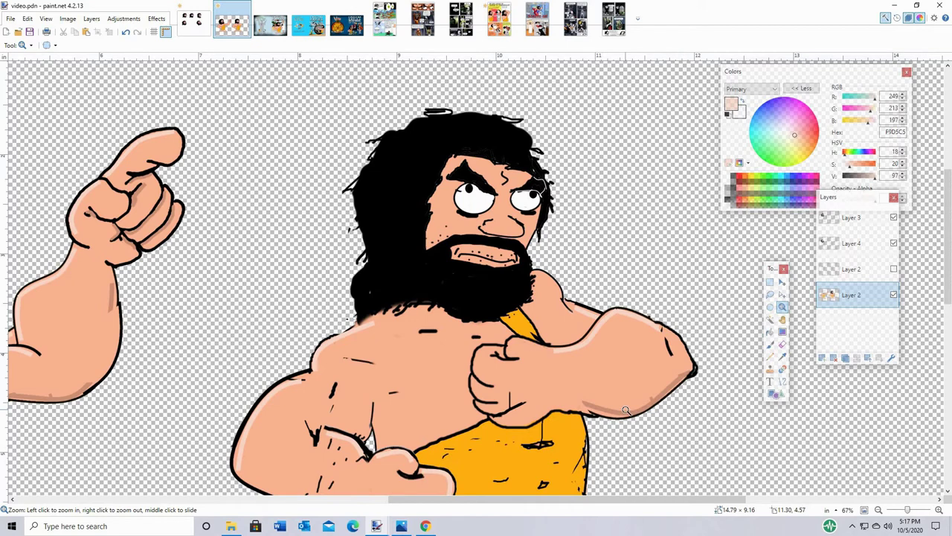
pyautogui.rightClick(604, 381)
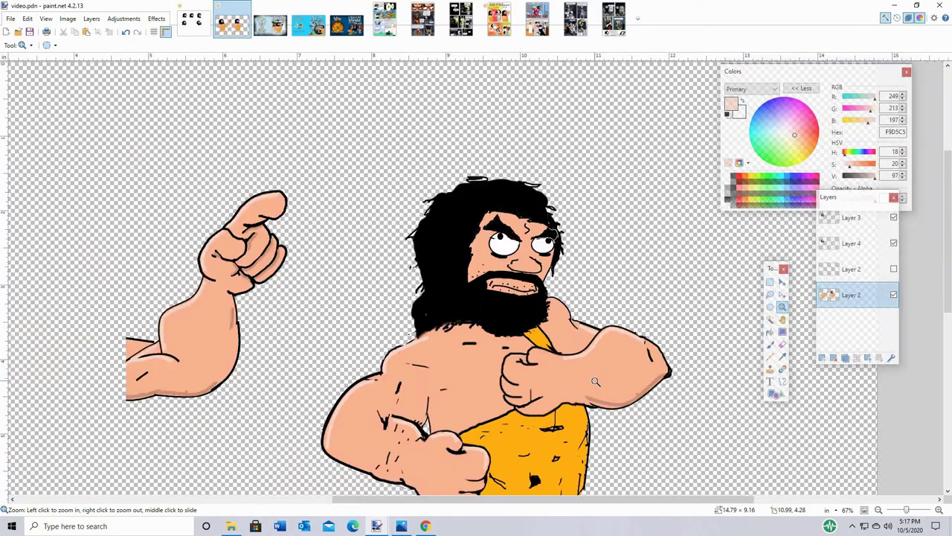
pyautogui.rightClick(599, 381)
pyautogui.rightClick(596, 381)
pyautogui.rightClick(595, 381)
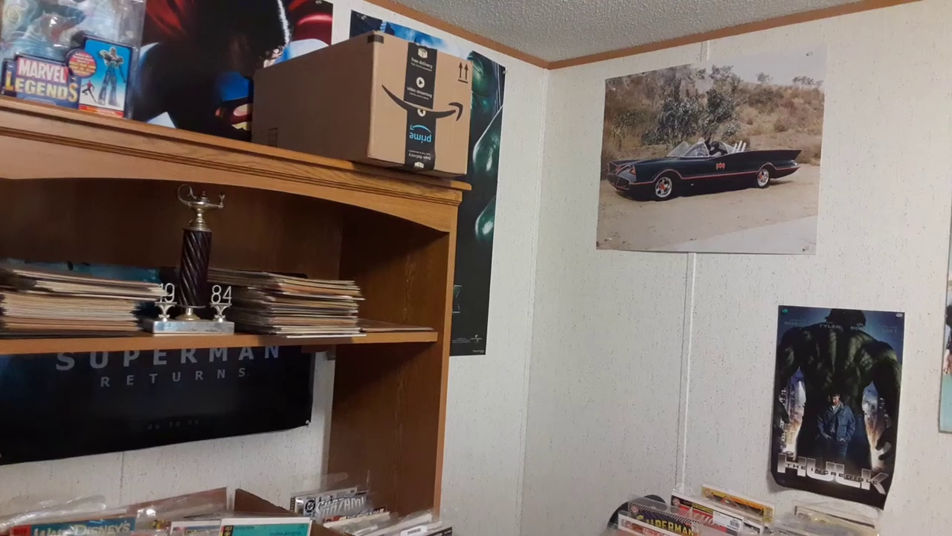